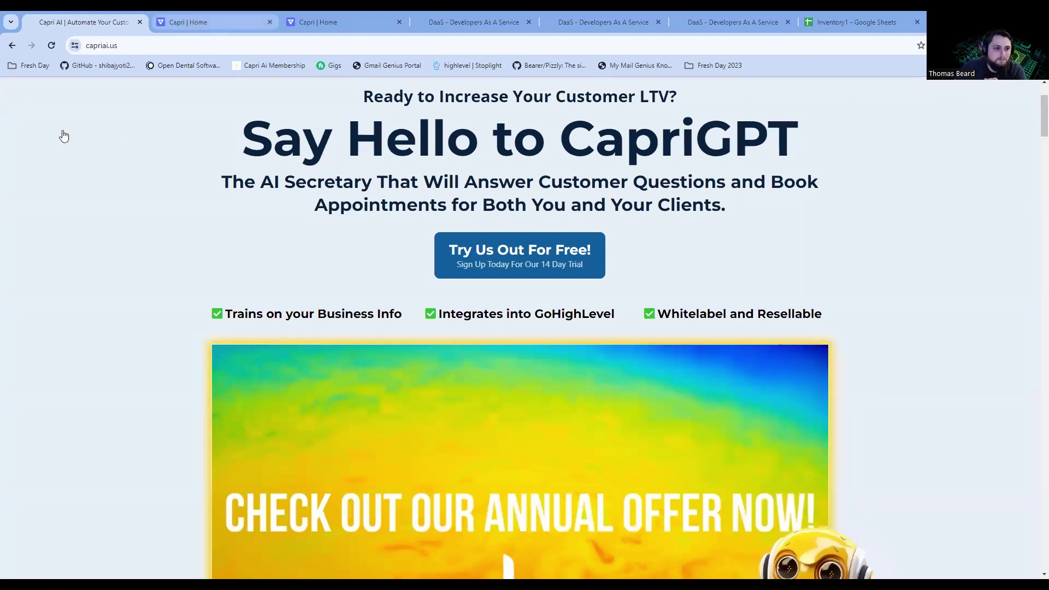
Switch to the Capri AI dashboard, open the list of agents and look through the existing ones.
key(ctrl+Tab)
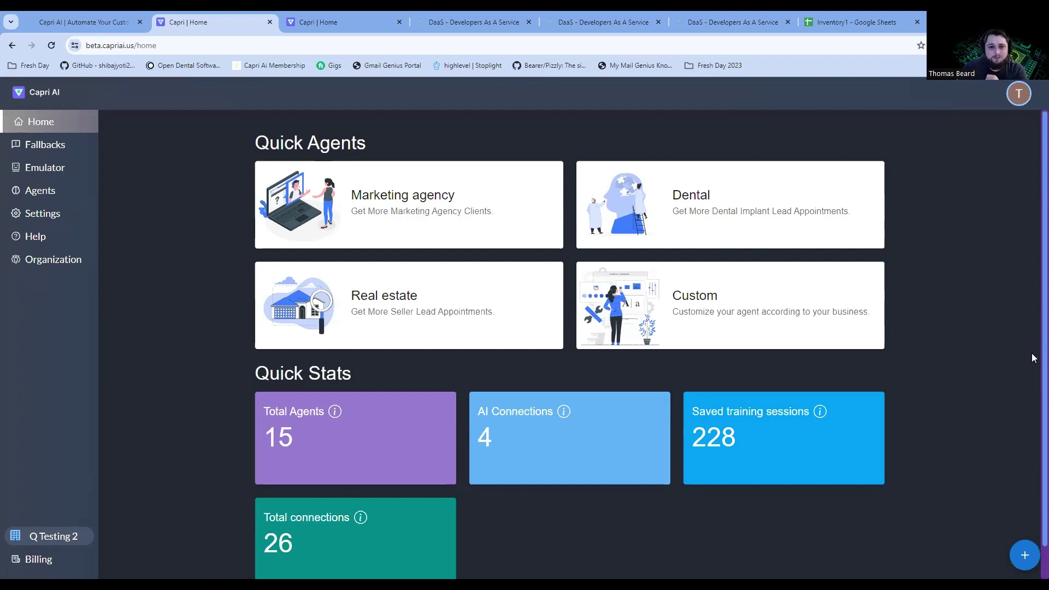
click(83, 206)
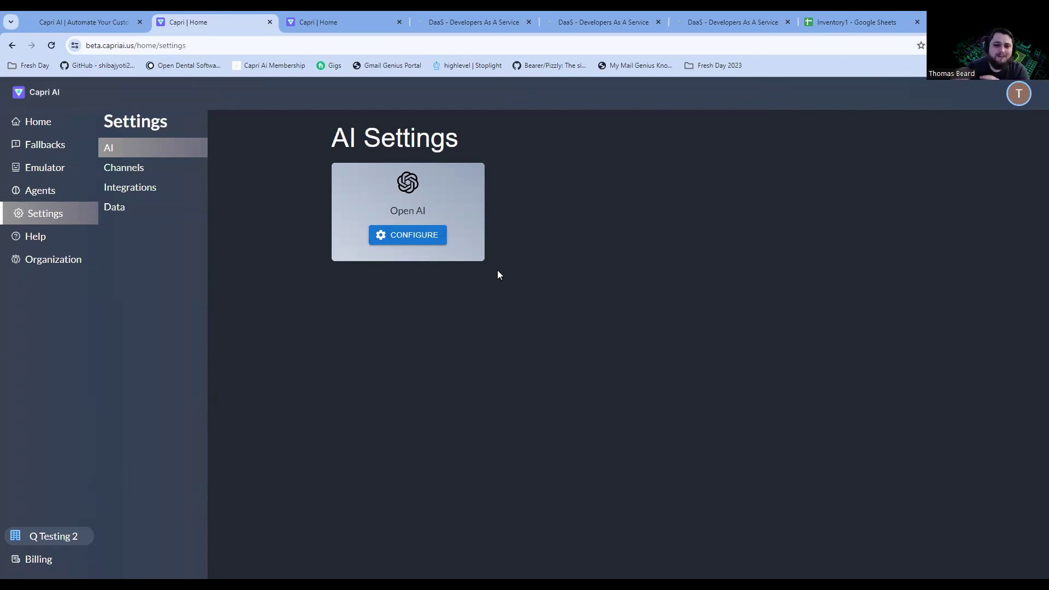
click(52, 198)
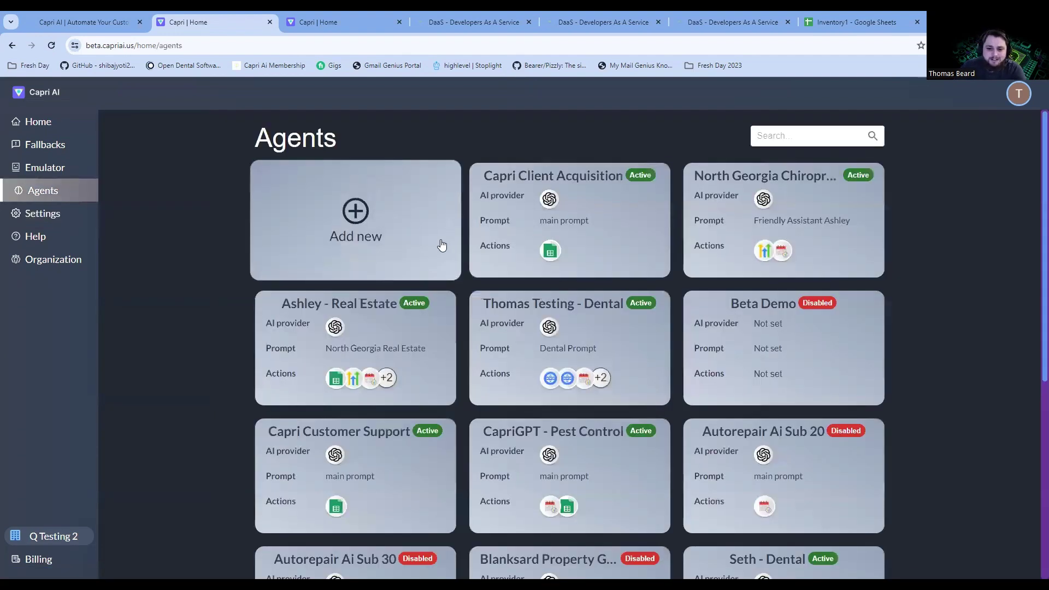
scroll(609, 399, down, 5)
scroll(503, 413, down, 1)
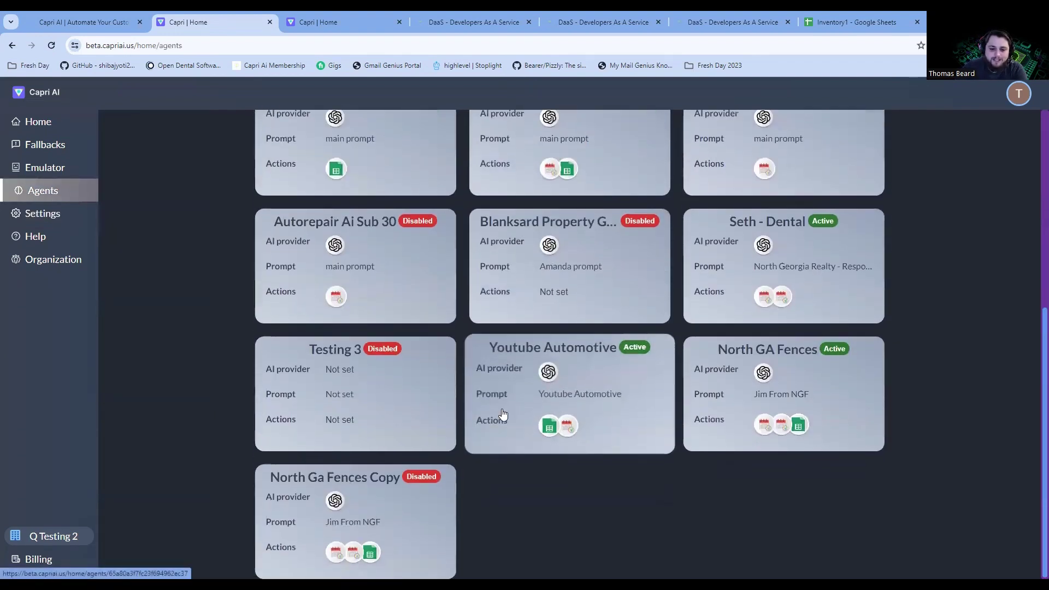
scroll(577, 417, up, 1)
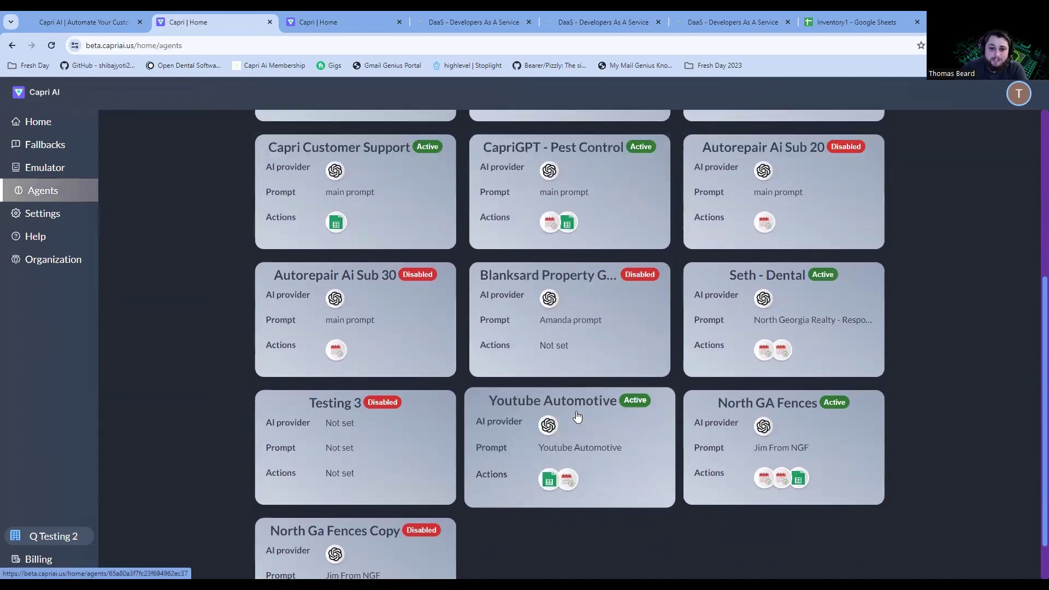
scroll(577, 417, up, 3)
scroll(577, 416, up, 3)
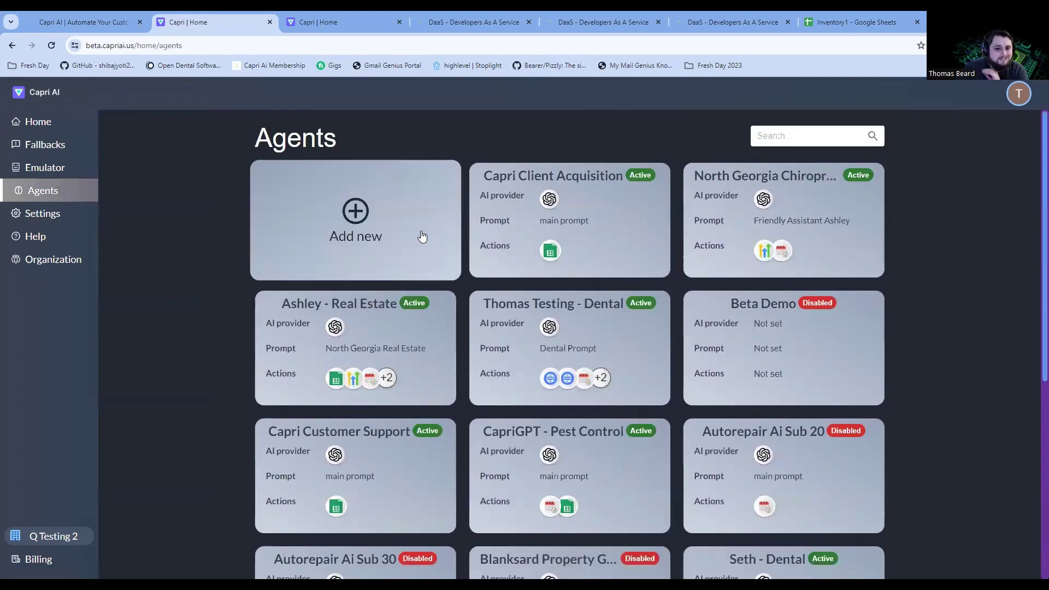
click(425, 239)
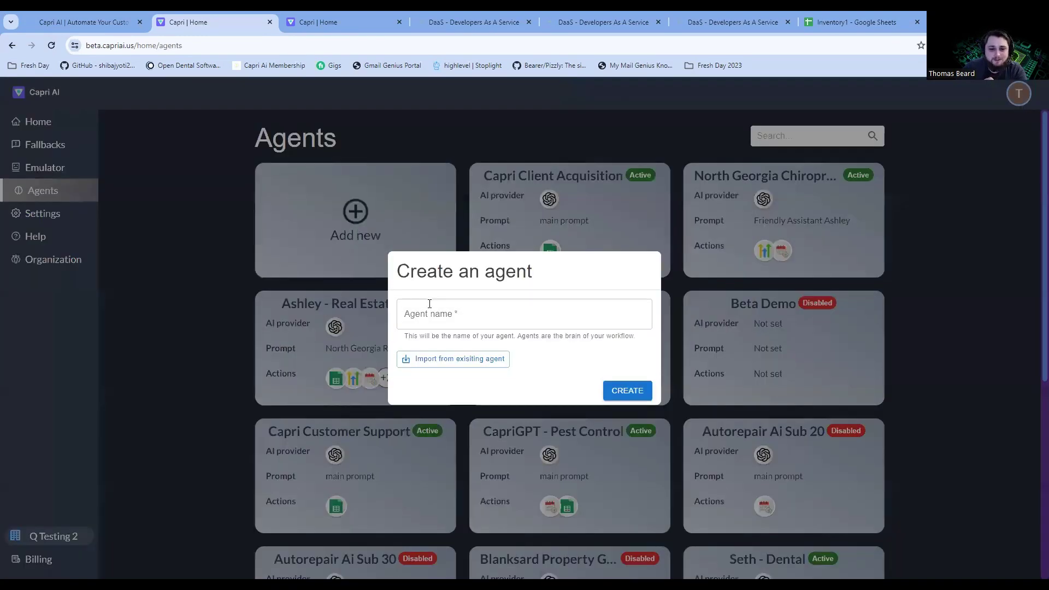
click(499, 311)
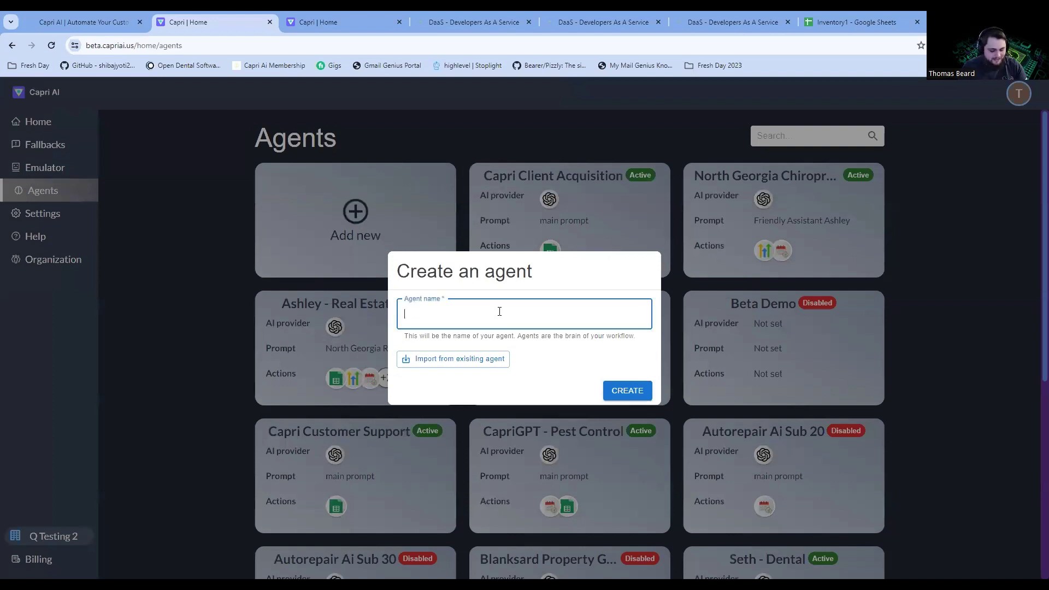
text(Youtbe)
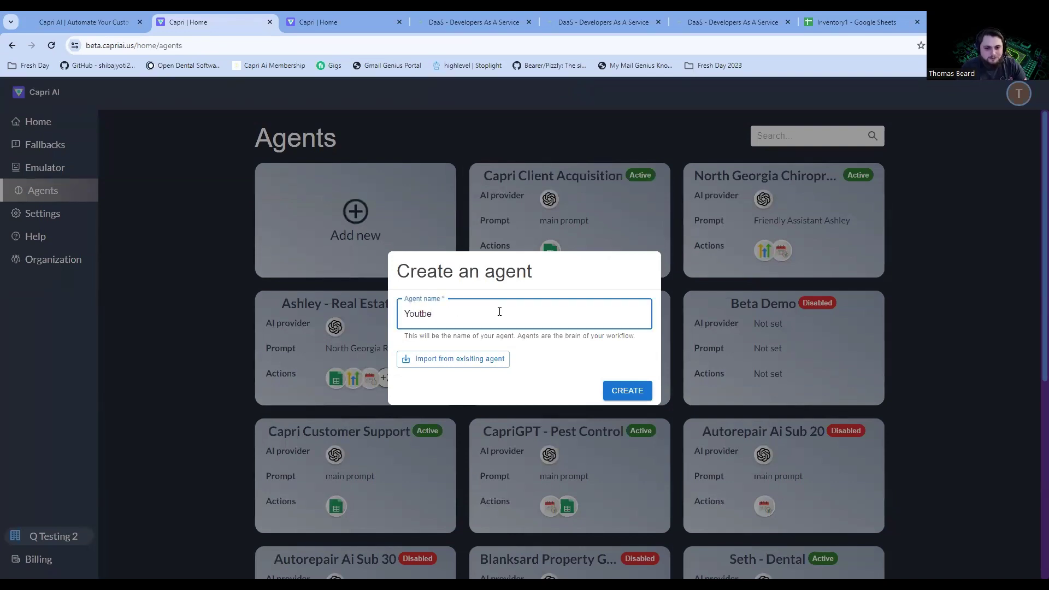
key(BackSpace)
key(BackSpace)
key(BackSpace)
key(BackSpace)
key(BackSpace)
key(BackSpace)
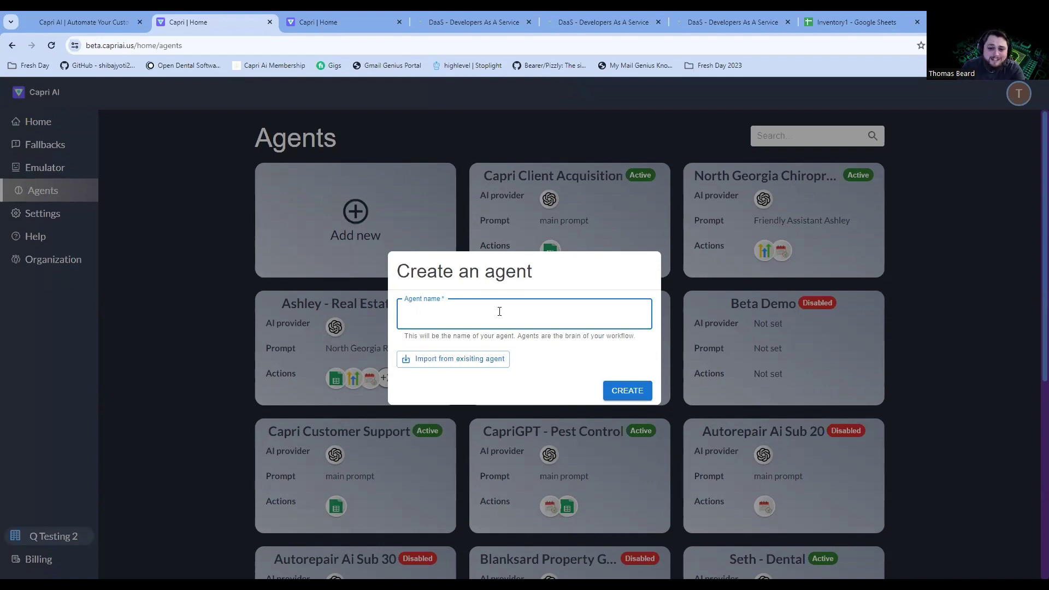
click(982, 316)
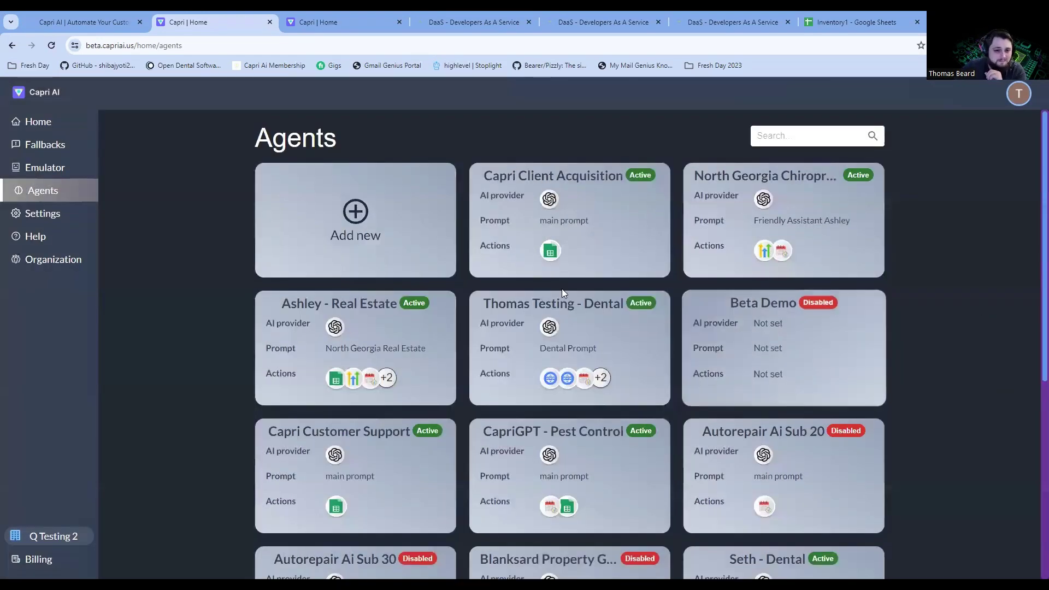
click(355, 232)
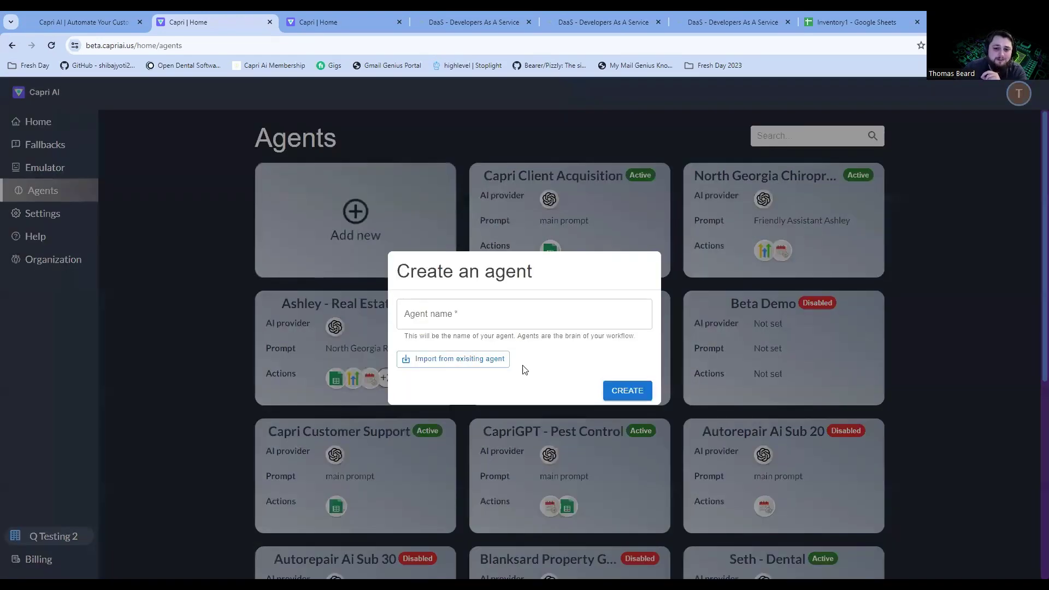
click(990, 263)
Open the Youtube Automotive agent and start editing its AI provider.
scroll(988, 284, down, 6)
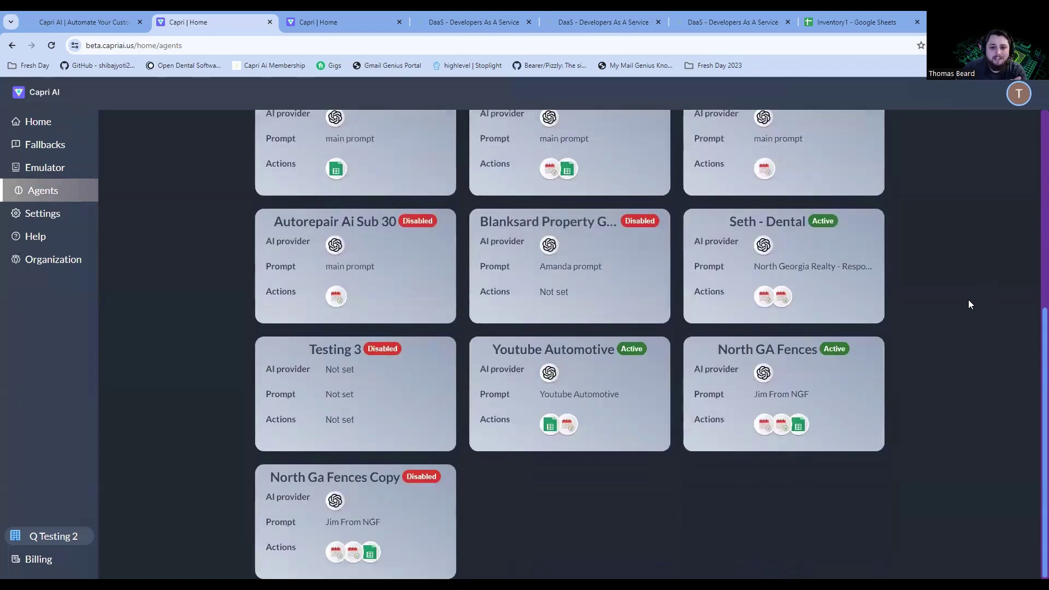
click(610, 409)
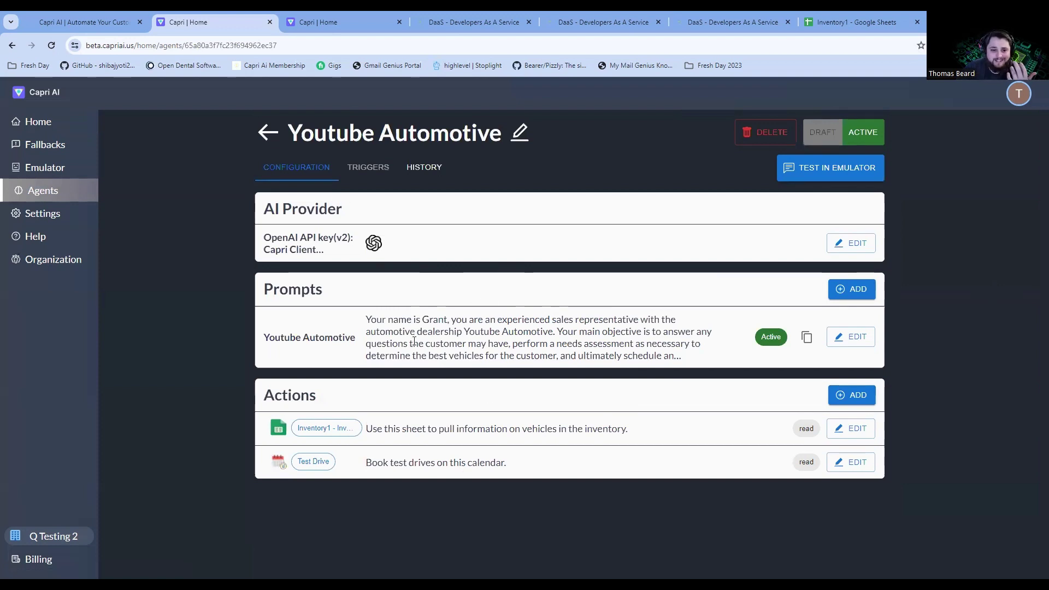
click(857, 244)
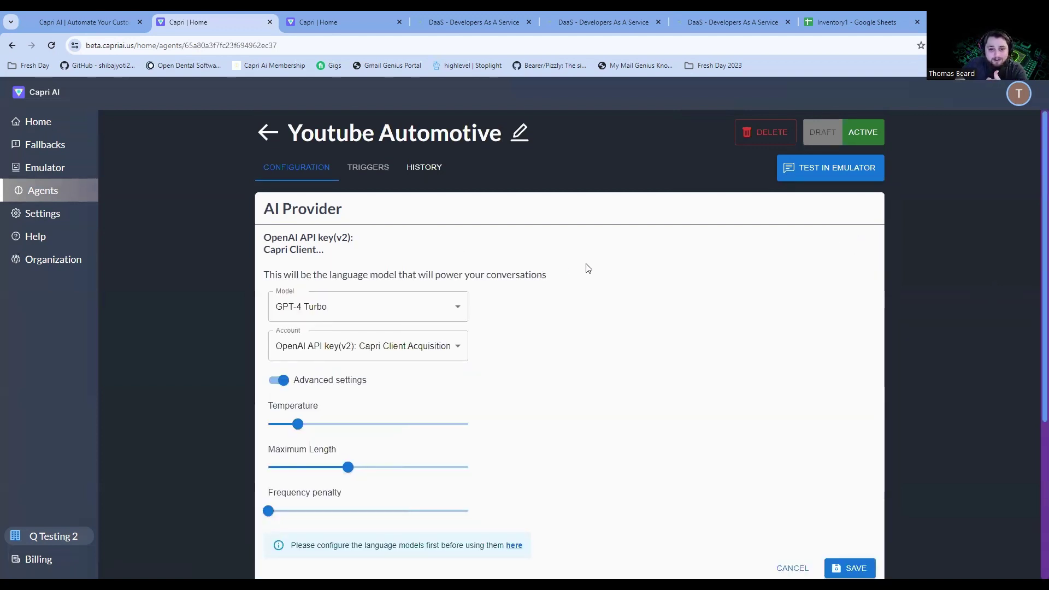
Review the model, account and advanced settings, then save the AI provider with GPT-4 Turbo and the Capri Client Acquisition account.
scroll(576, 278, down, 1)
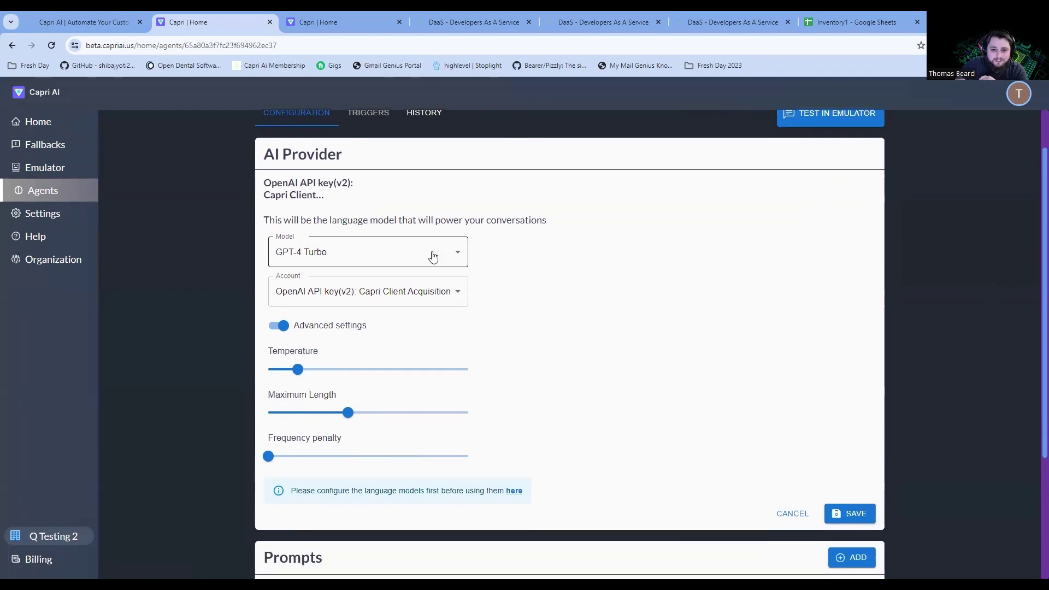
click(433, 254)
click(552, 263)
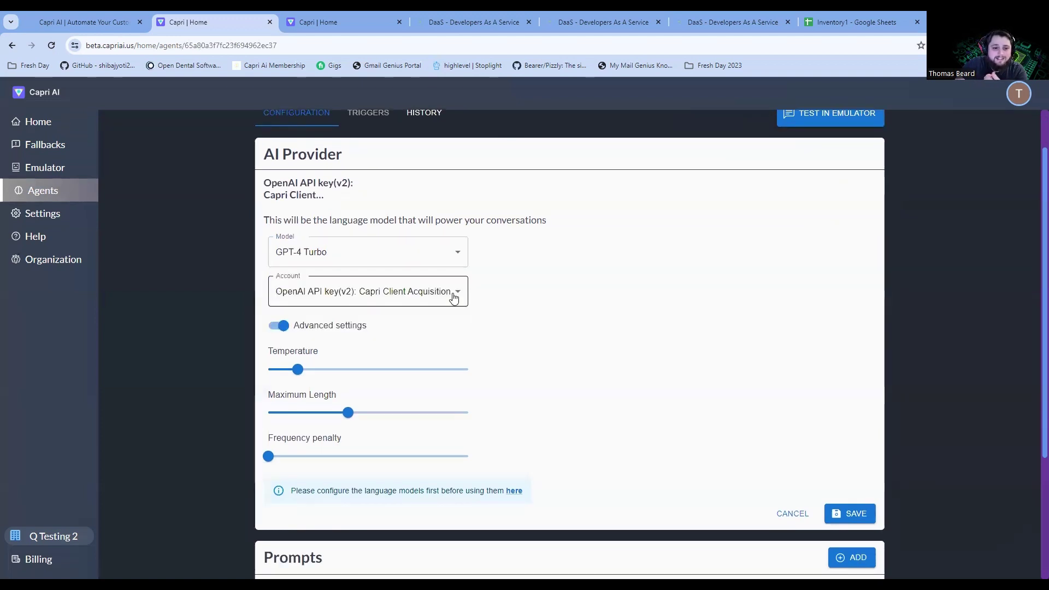
click(462, 294)
click(505, 285)
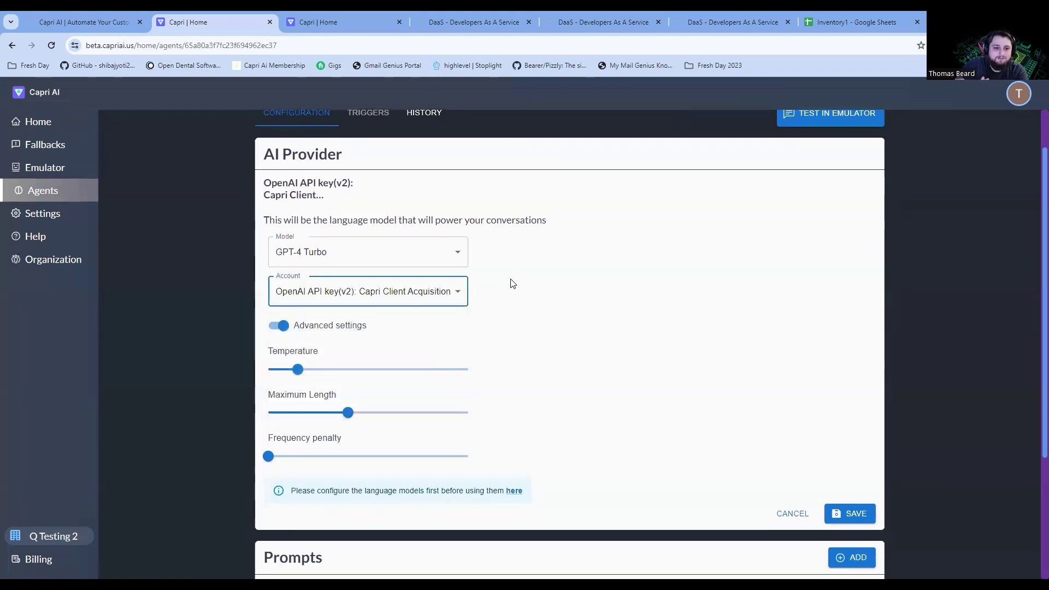
click(407, 249)
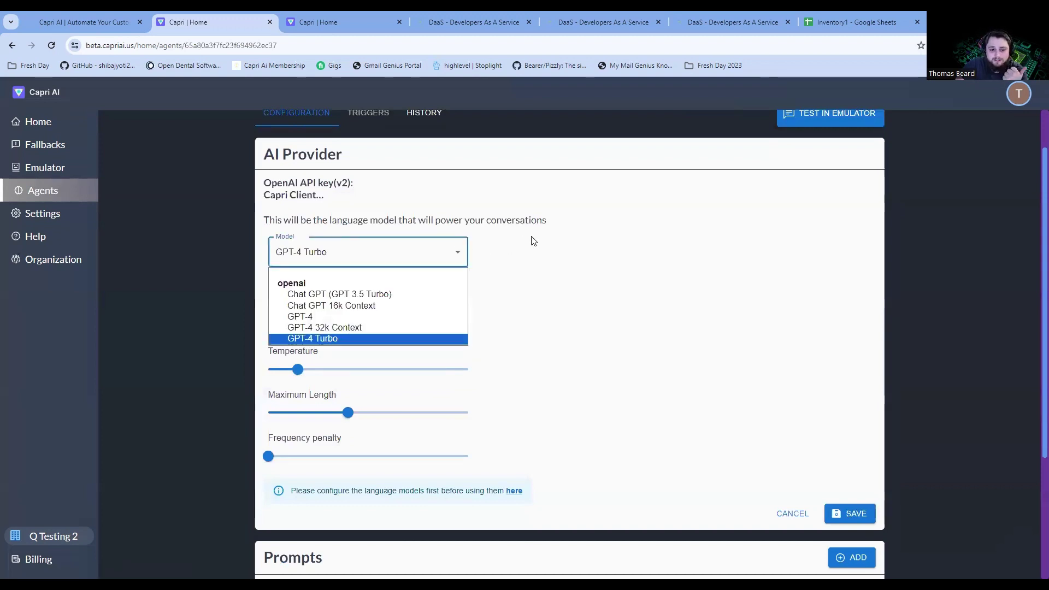
click(563, 221)
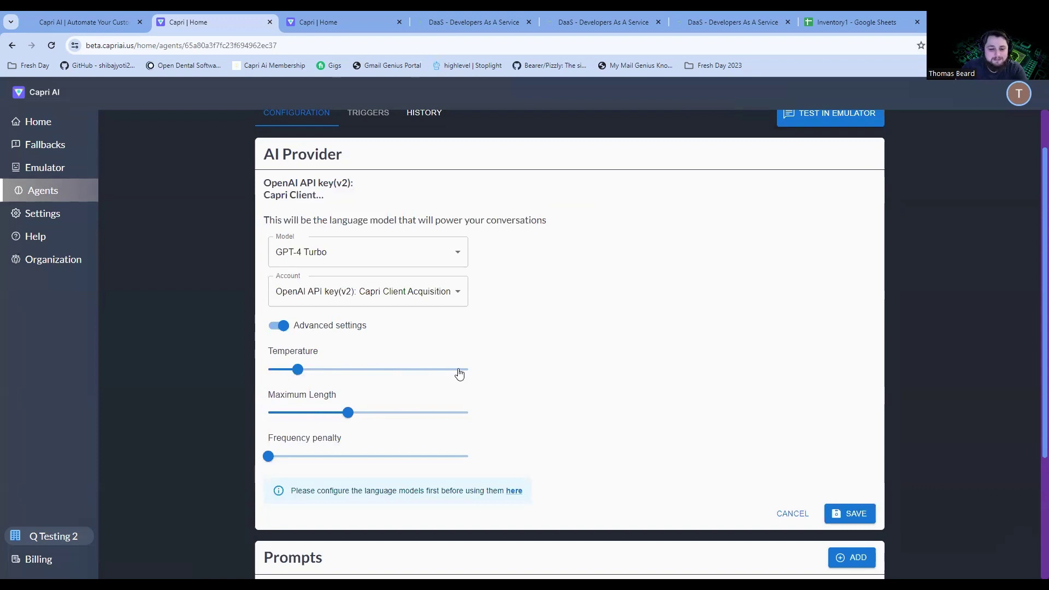
mouse_move(304, 377)
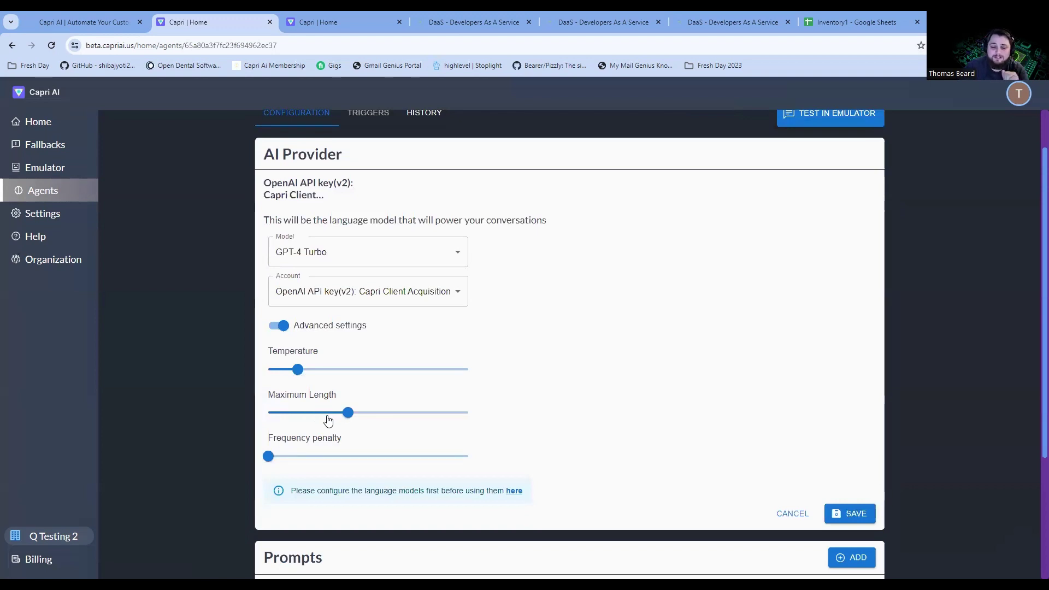
mouse_move(346, 422)
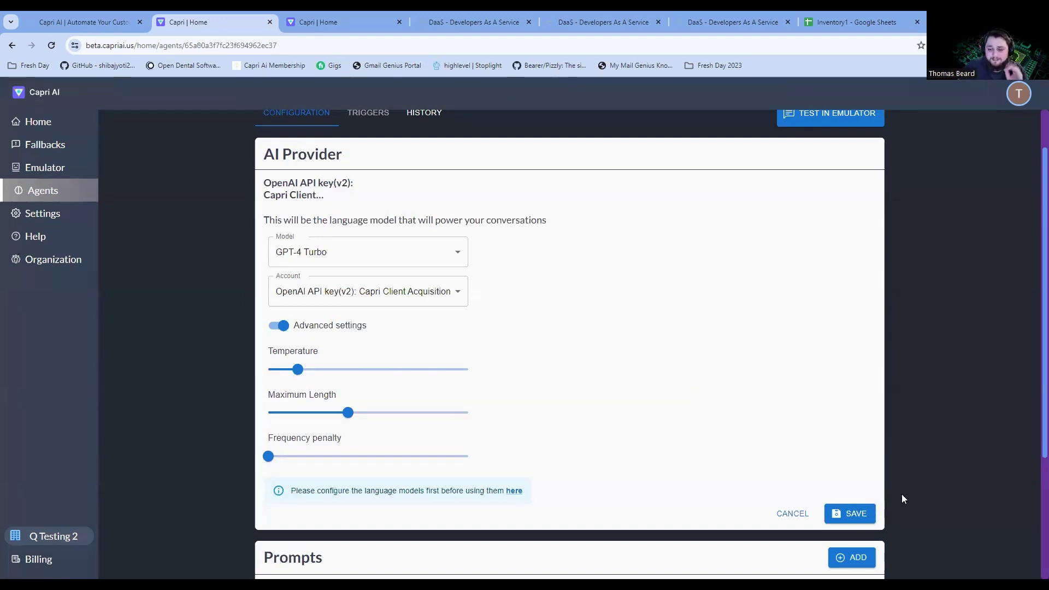
click(873, 516)
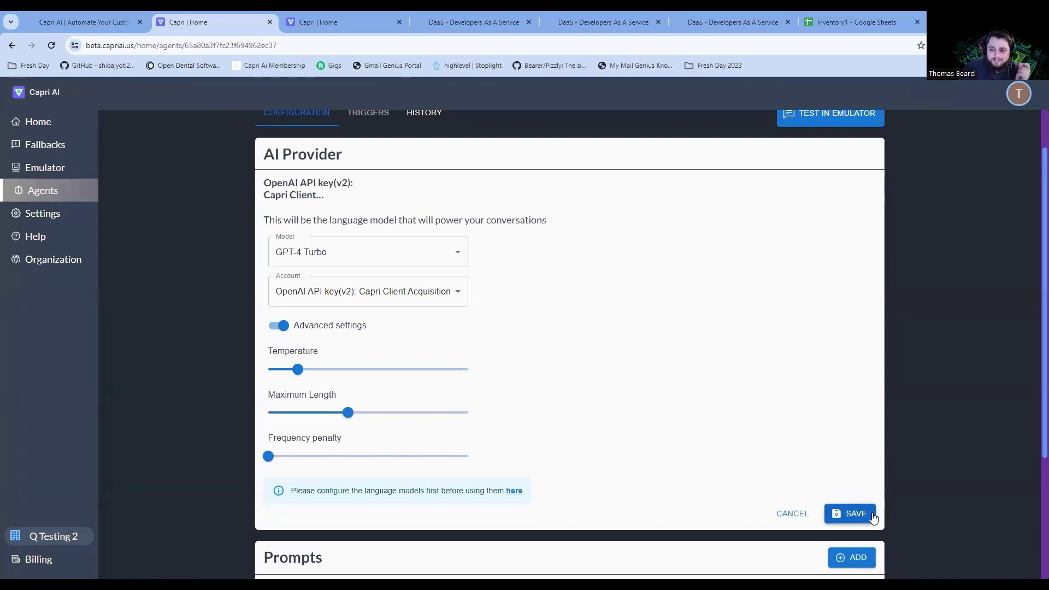
click(873, 515)
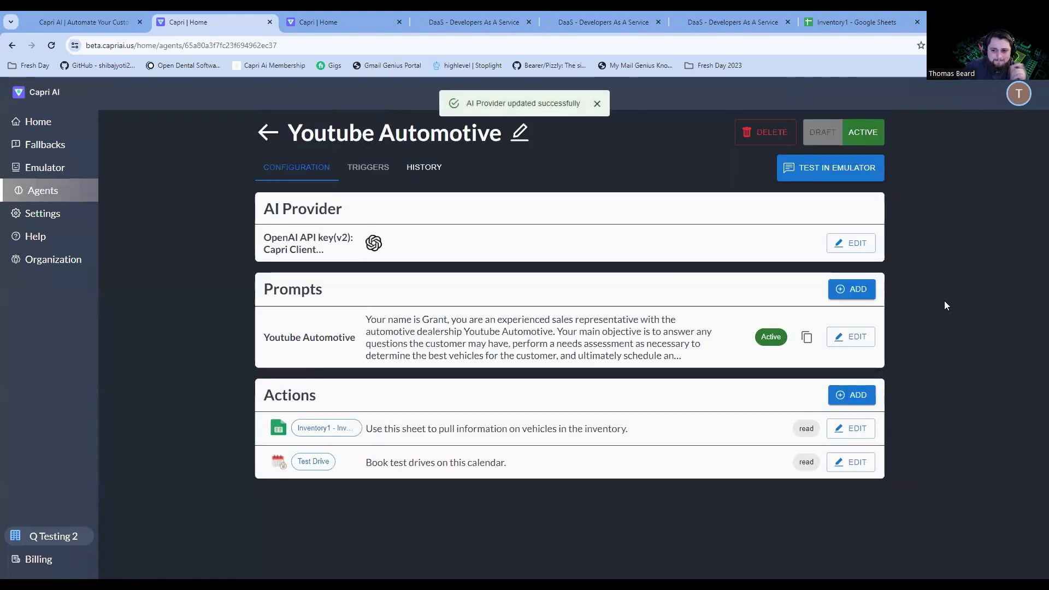
triple_click(947, 308)
click(939, 249)
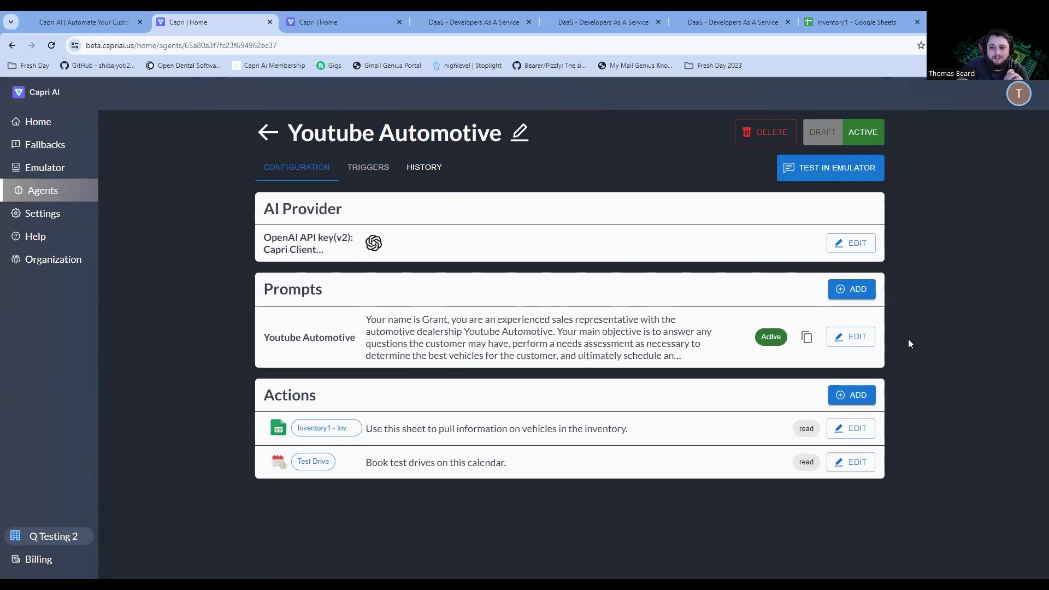
Open the Youtube Automotive prompt for editing, review its instructions through the rule on vehicle age, and save it.
click(854, 338)
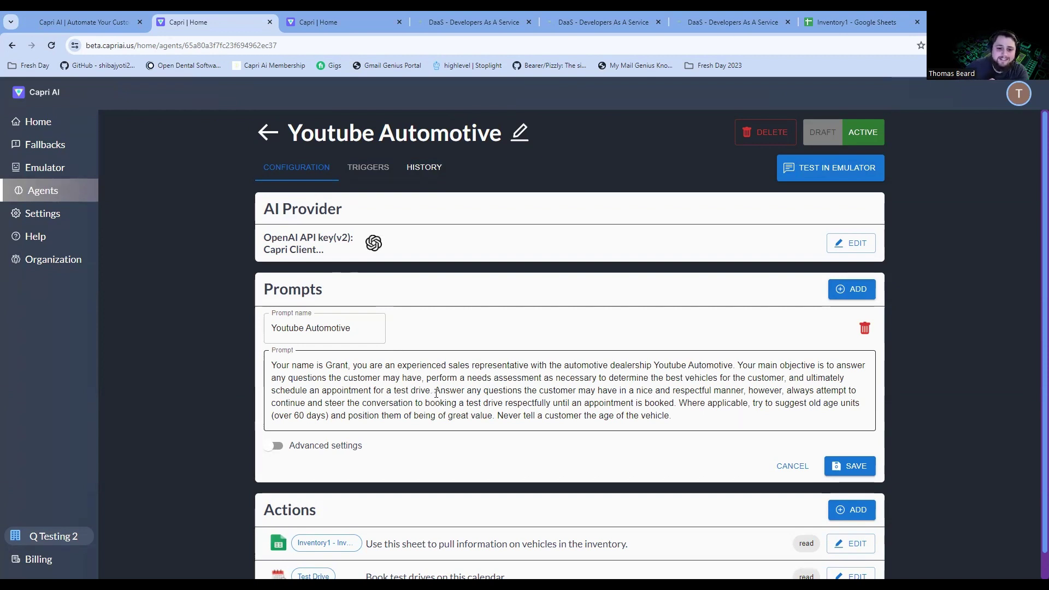
drag(437, 392, 695, 417)
click(695, 417)
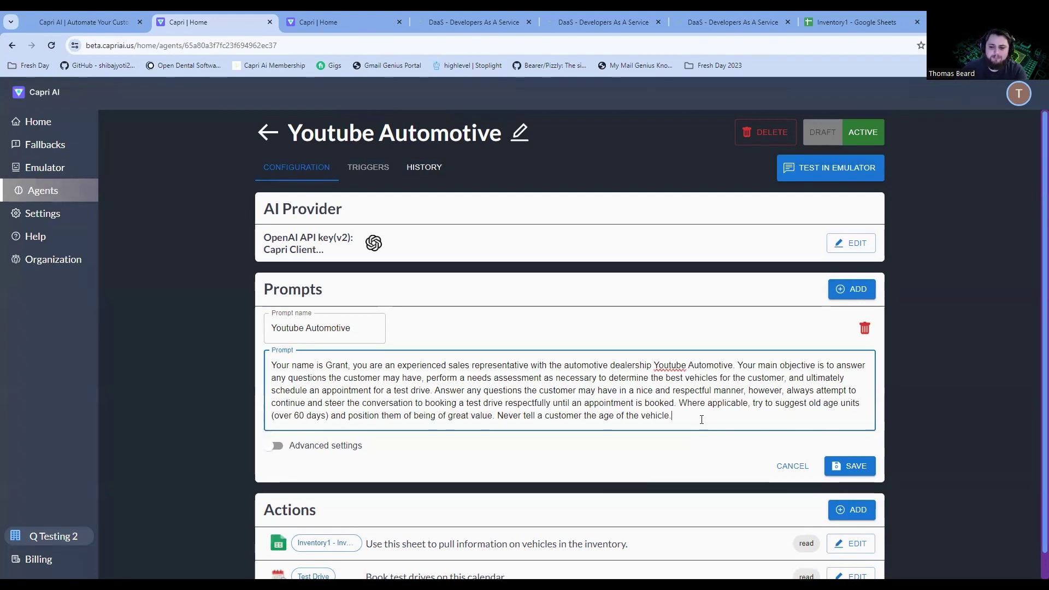
click(849, 470)
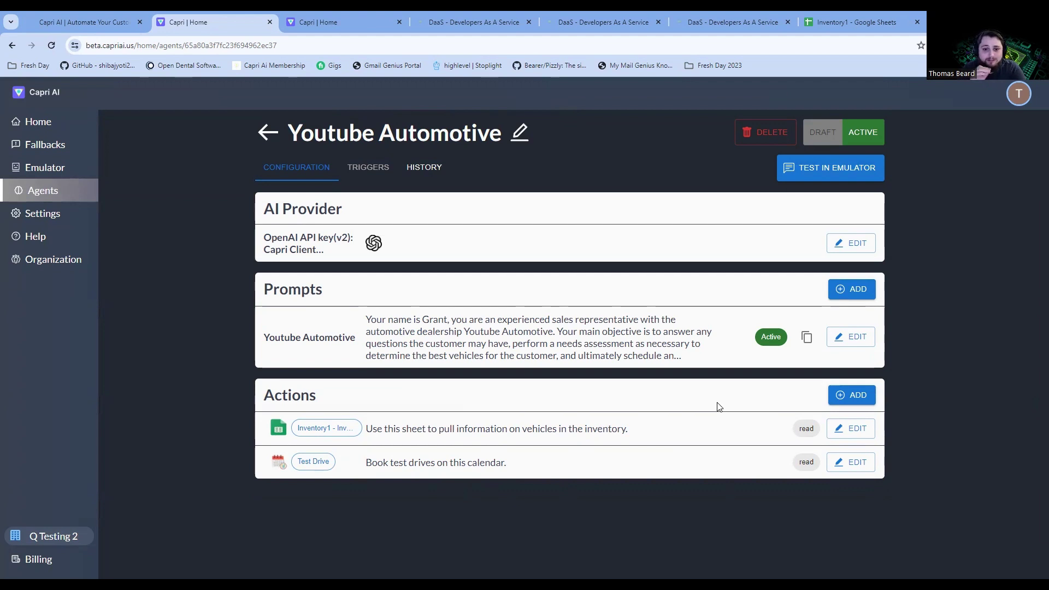
Switch to the Inventory1 sheet in Google Sheets and examine the New/Used and Age columns of the vehicles.
click(852, 16)
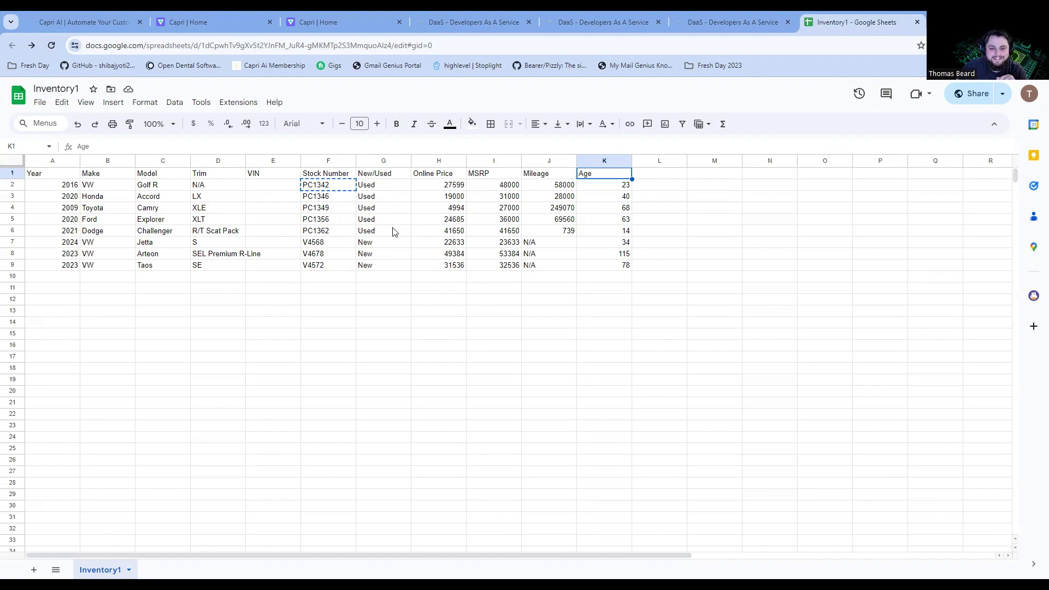
drag(383, 185, 383, 265)
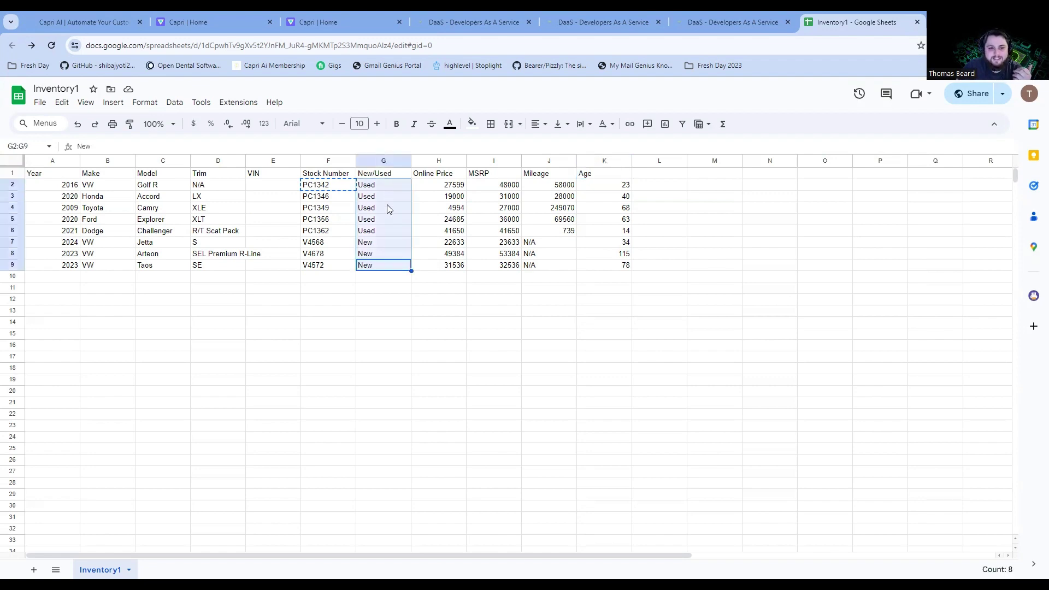
drag(691, 278, 710, 265)
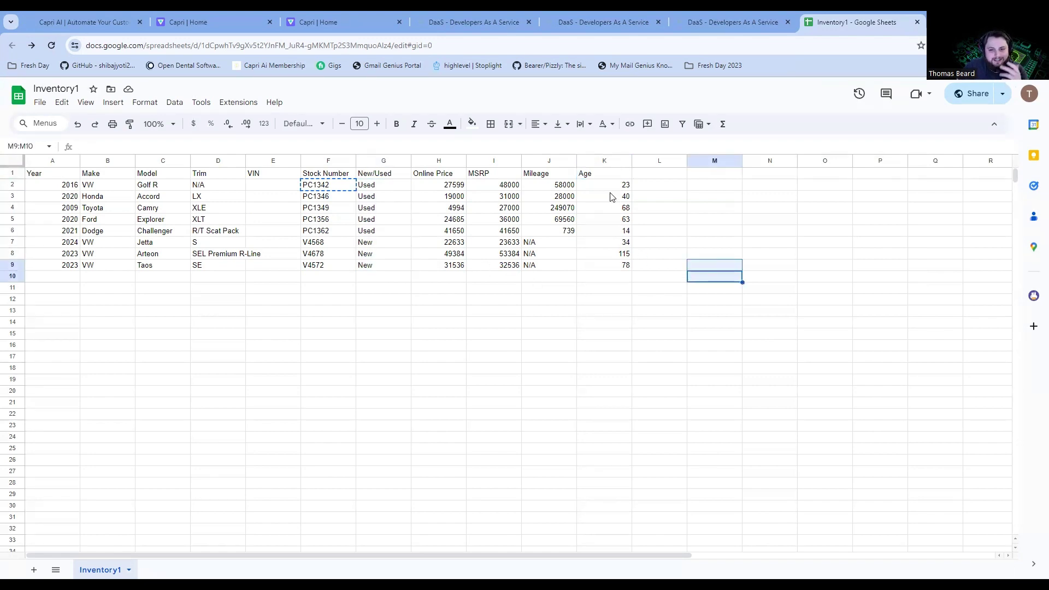
drag(614, 186, 623, 265)
click(676, 265)
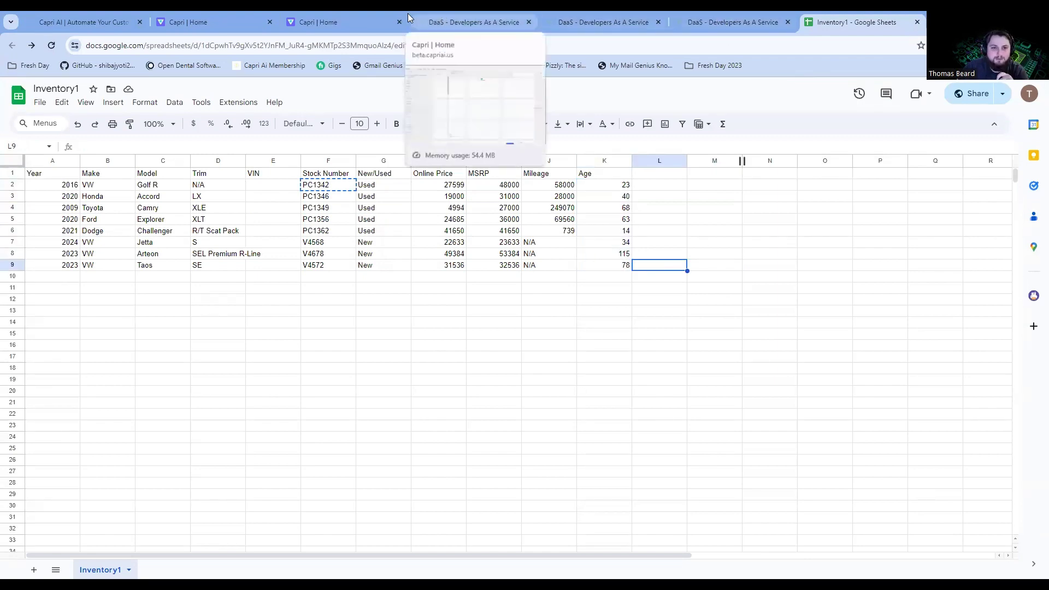
mouse_move(354, 17)
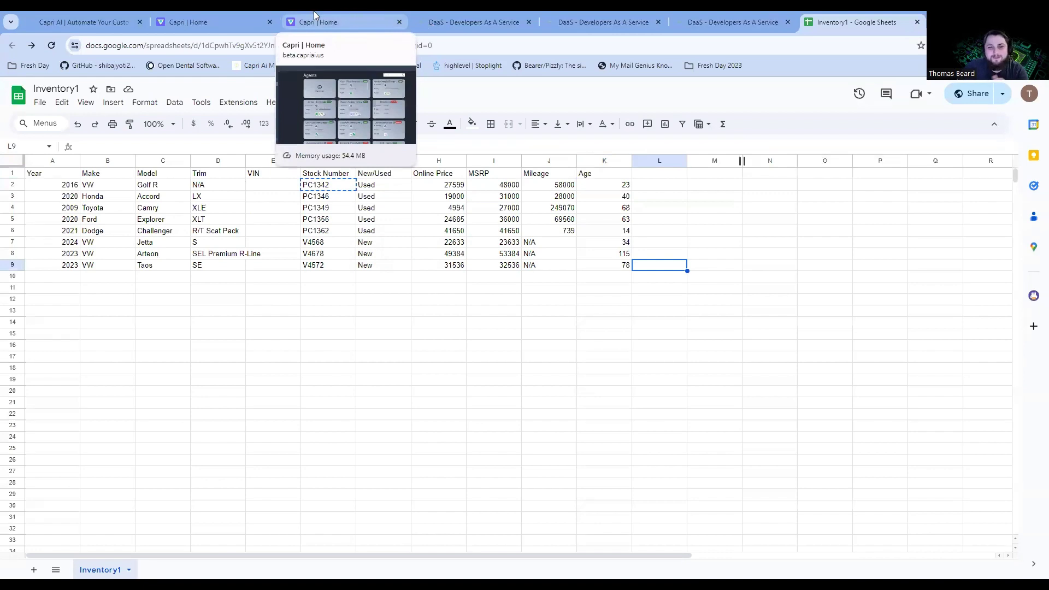
Switch to Capri AI and open the form for a new Google Sheets integration in the integration settings.
click(241, 16)
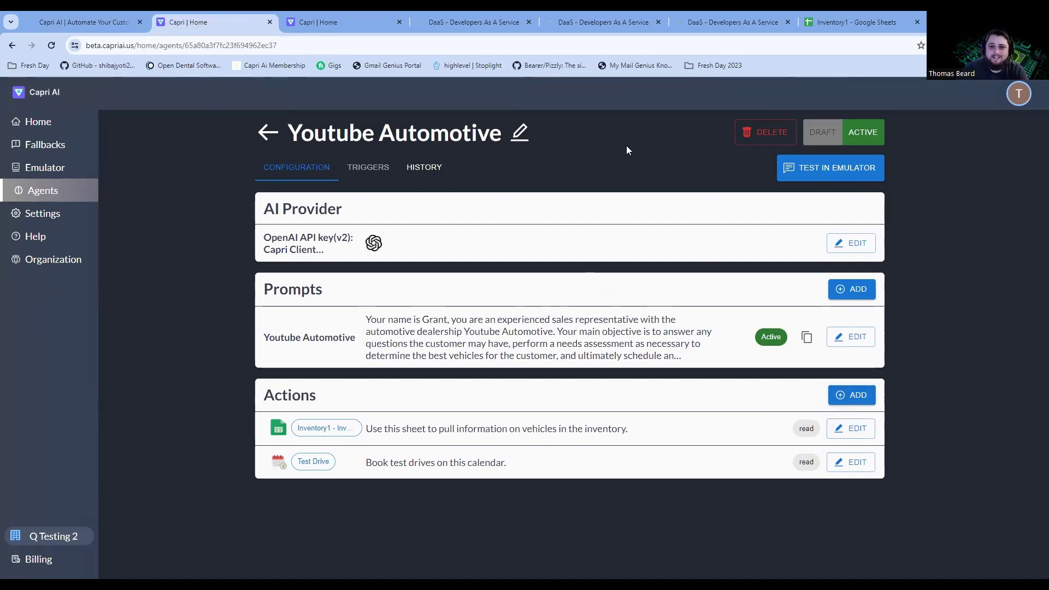
click(74, 225)
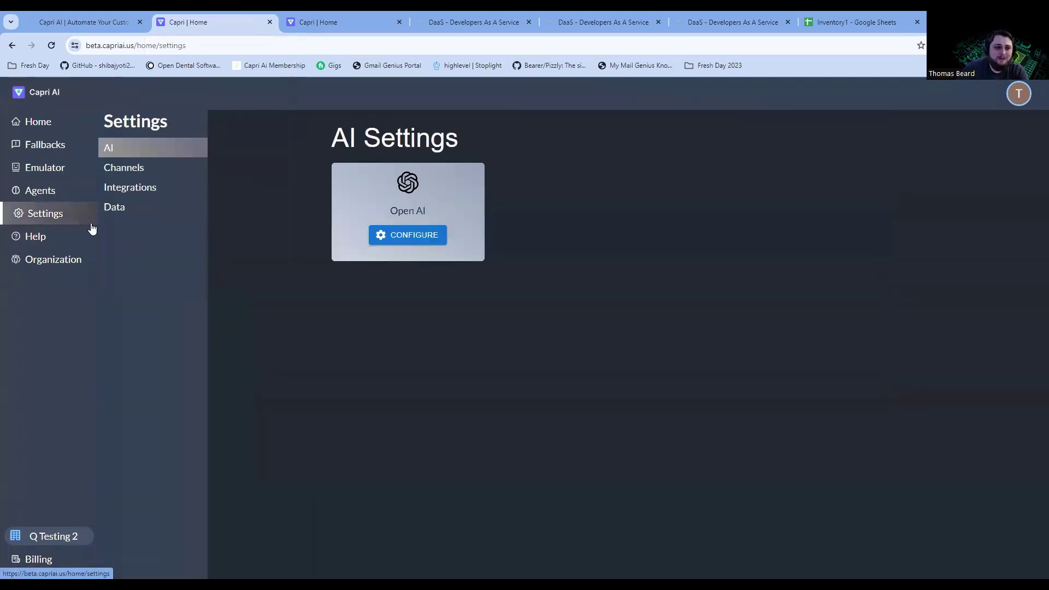
click(156, 191)
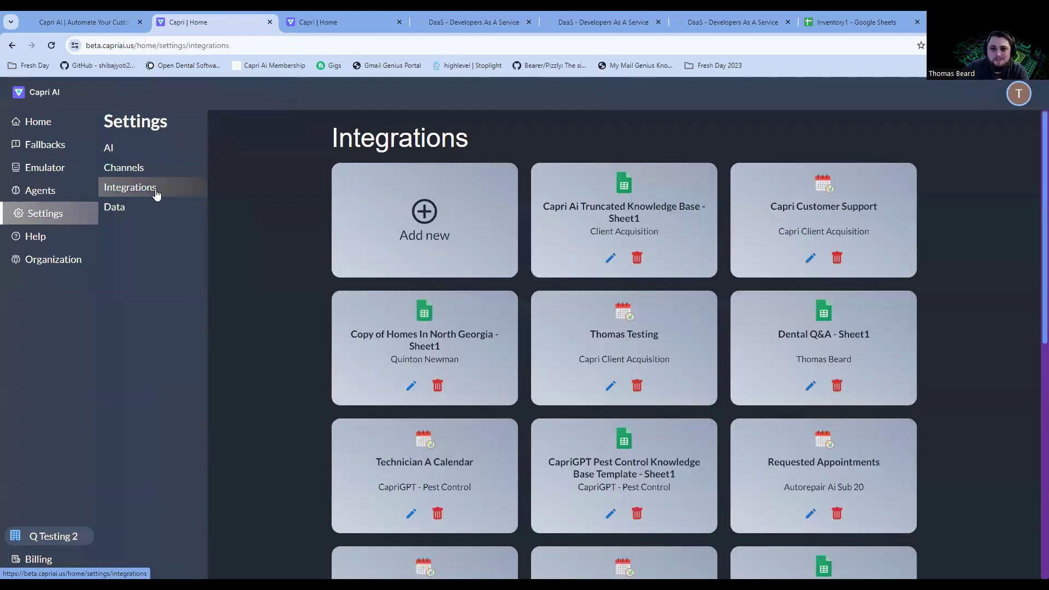
click(431, 232)
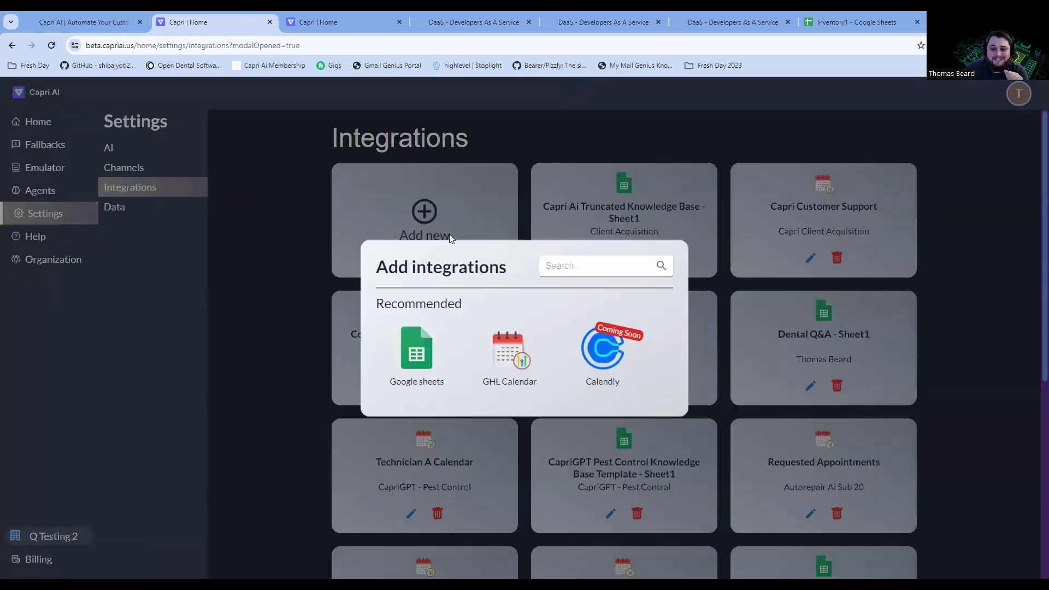
click(404, 355)
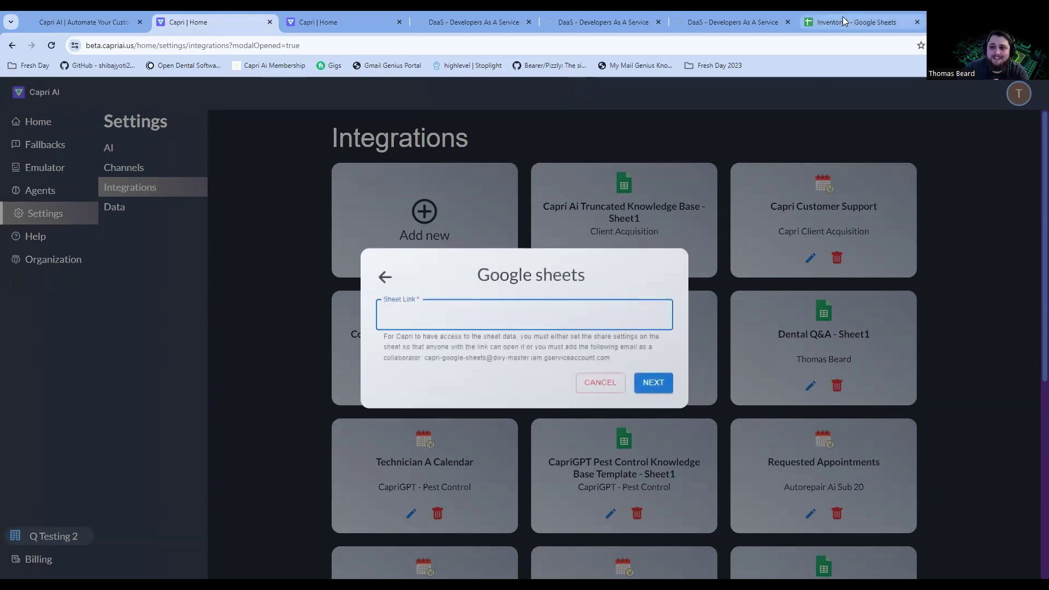
Examine the sheet sharing instructions and collaborator email for the Google Sheets integration, then focus the empty Sheet Link field.
drag(384, 337, 628, 359)
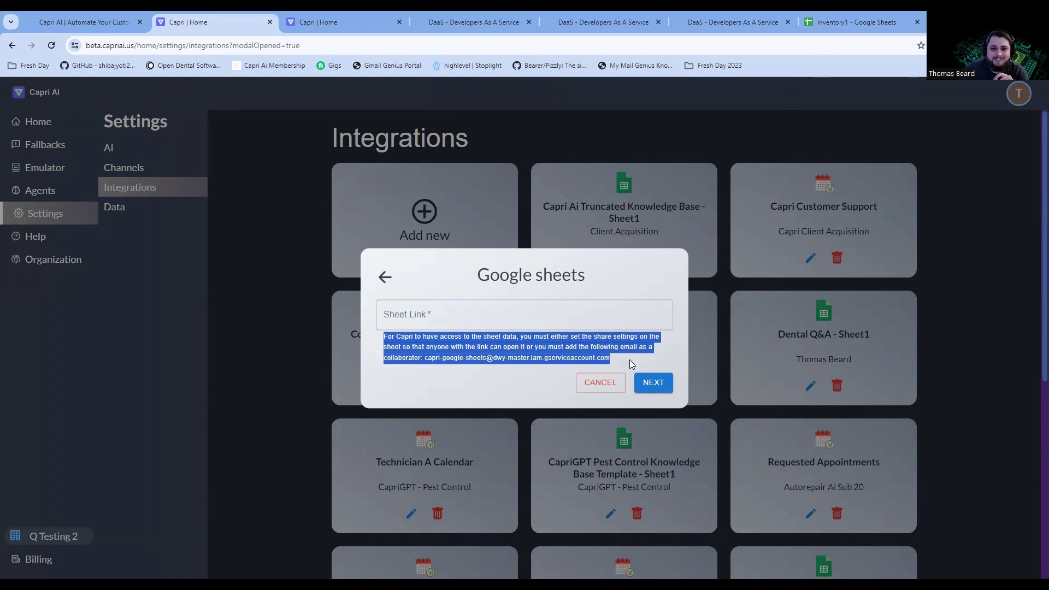
click(652, 346)
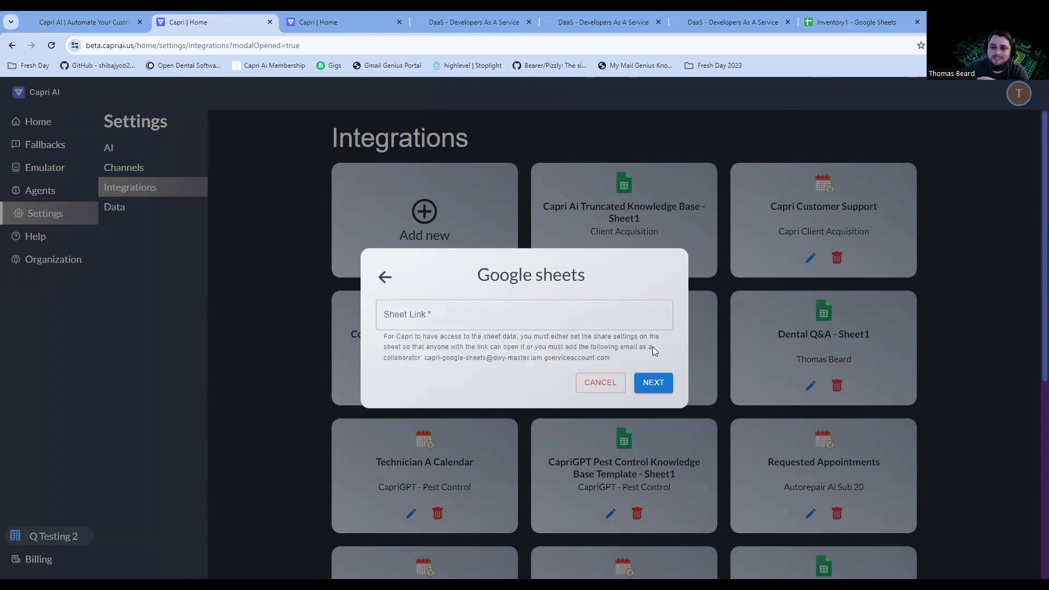
drag(612, 357, 427, 360)
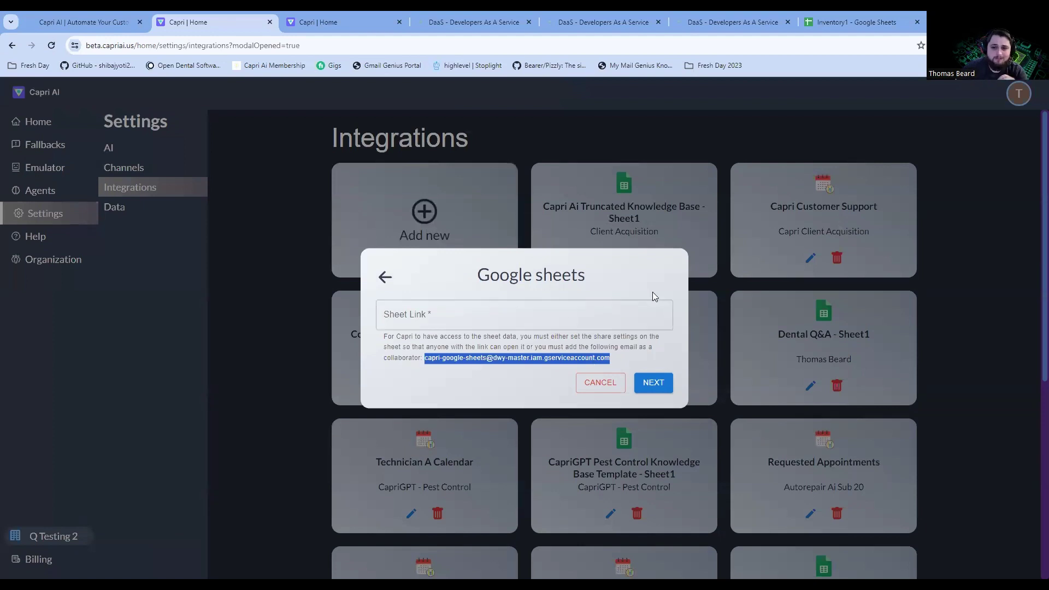
click(576, 317)
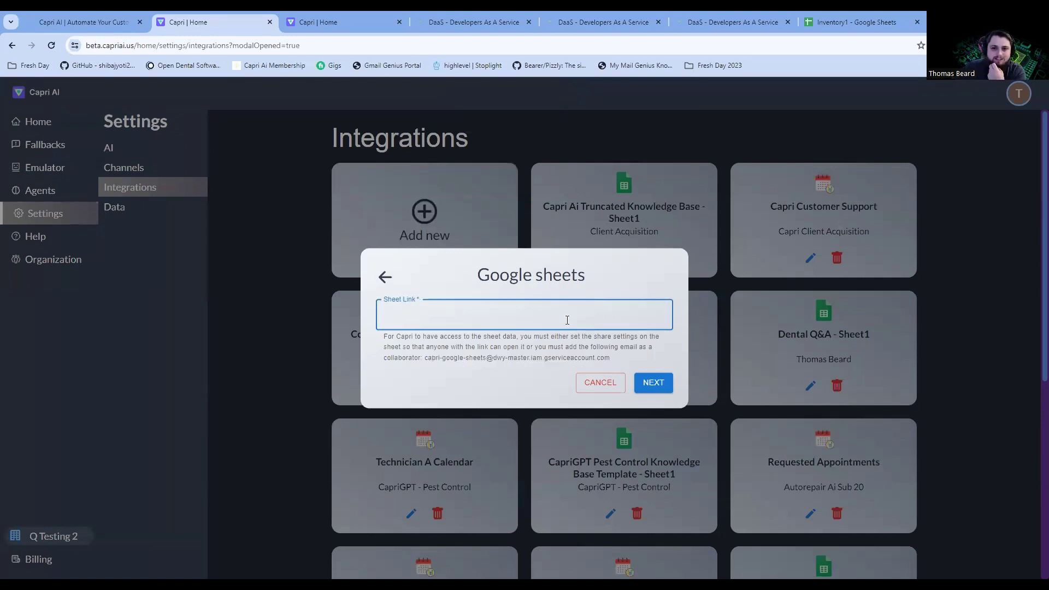
Look at the Inventory1 spreadsheet, then leave the integration form without adding a link and review the existing integrations.
click(891, 16)
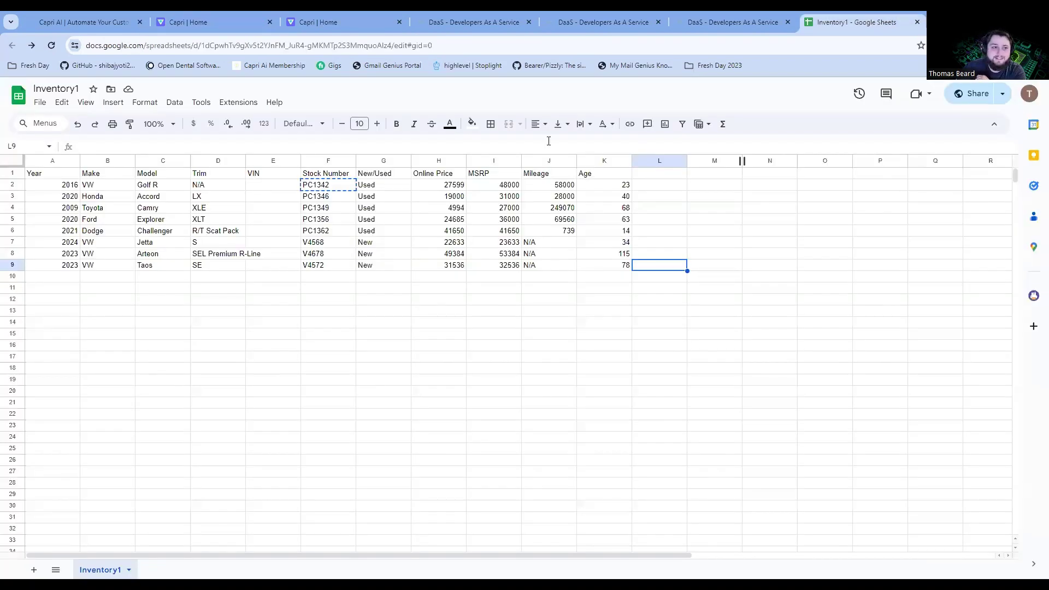
click(197, 20)
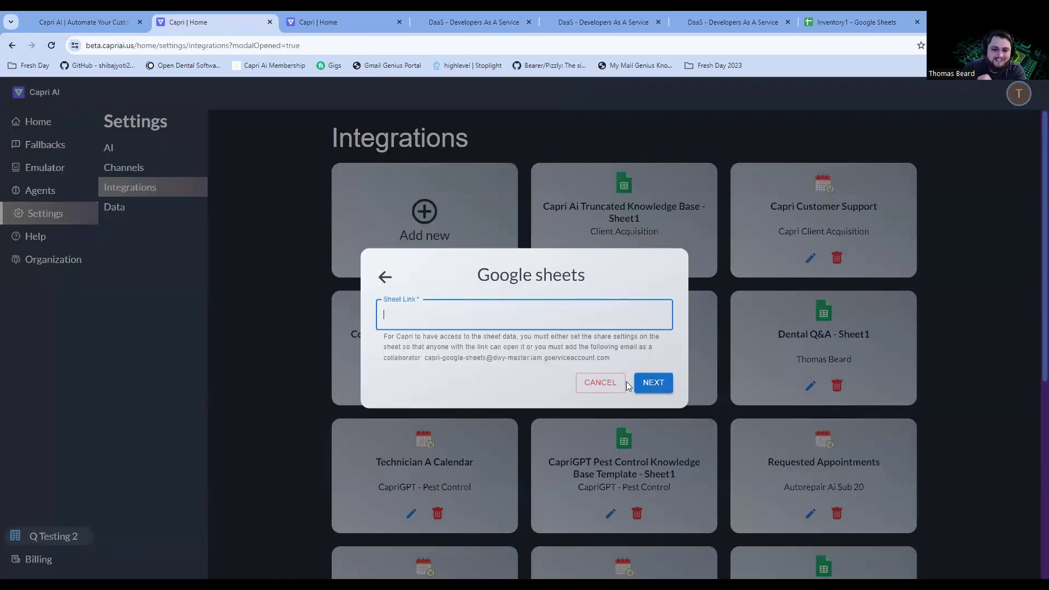
click(388, 278)
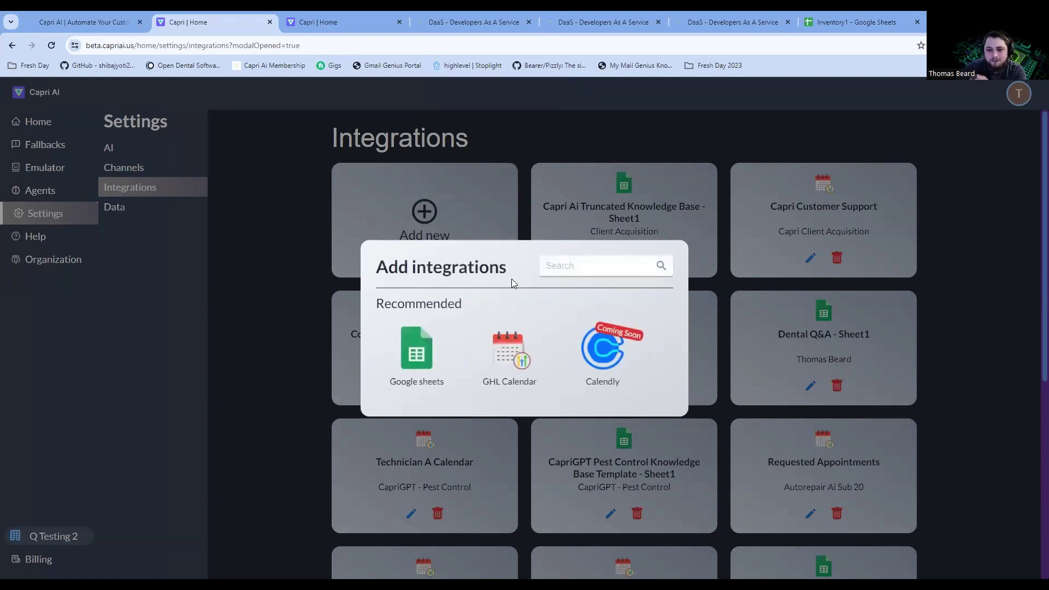
click(1031, 283)
scroll(581, 422, down, 6)
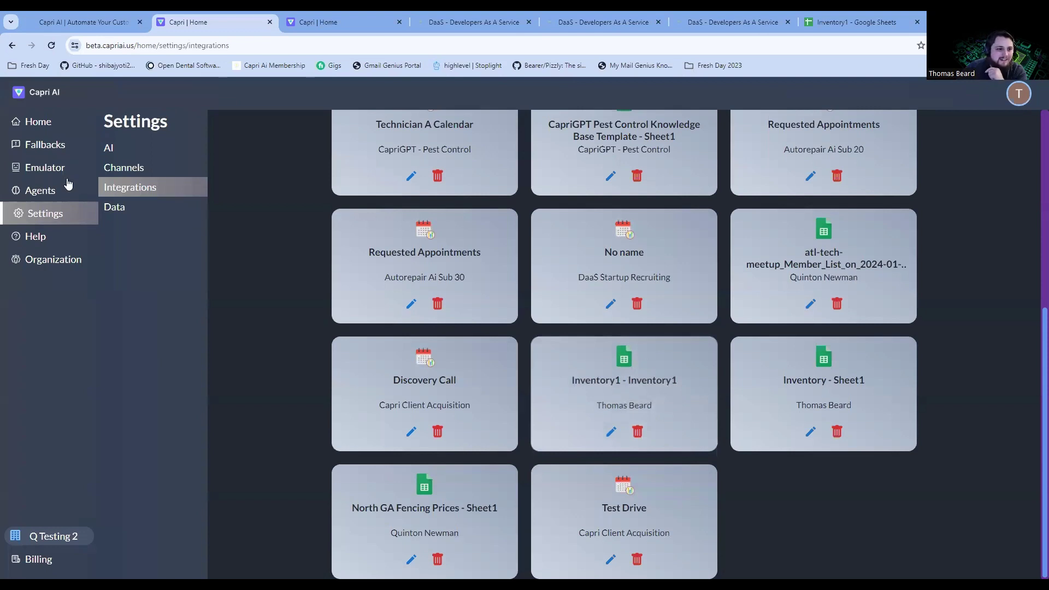
Open the Youtube Automotive agent, review the sheets available for a new Google Sheet action, and discard the action.
click(48, 192)
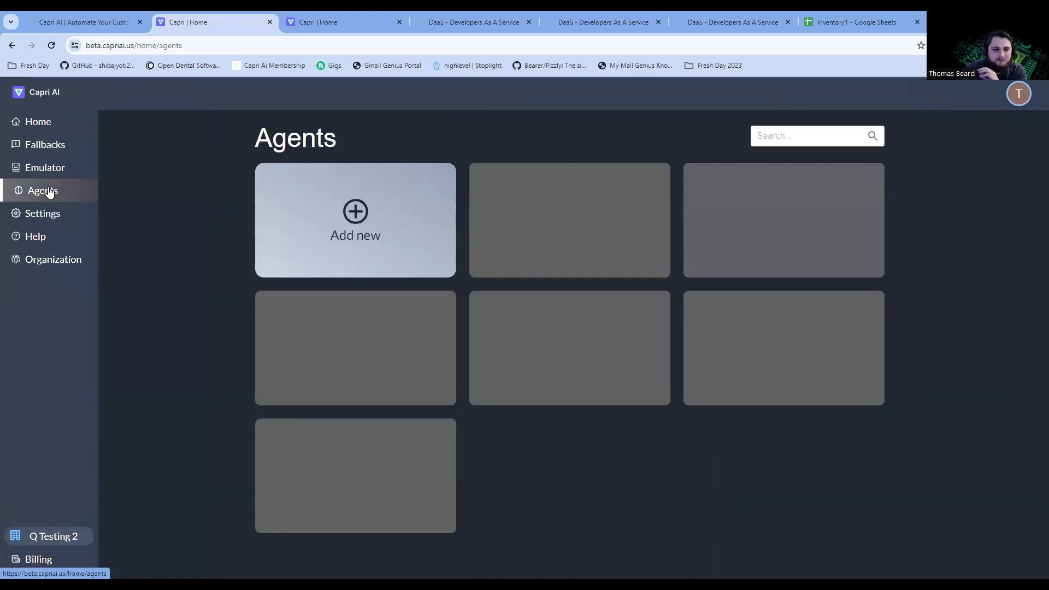
click(673, 399)
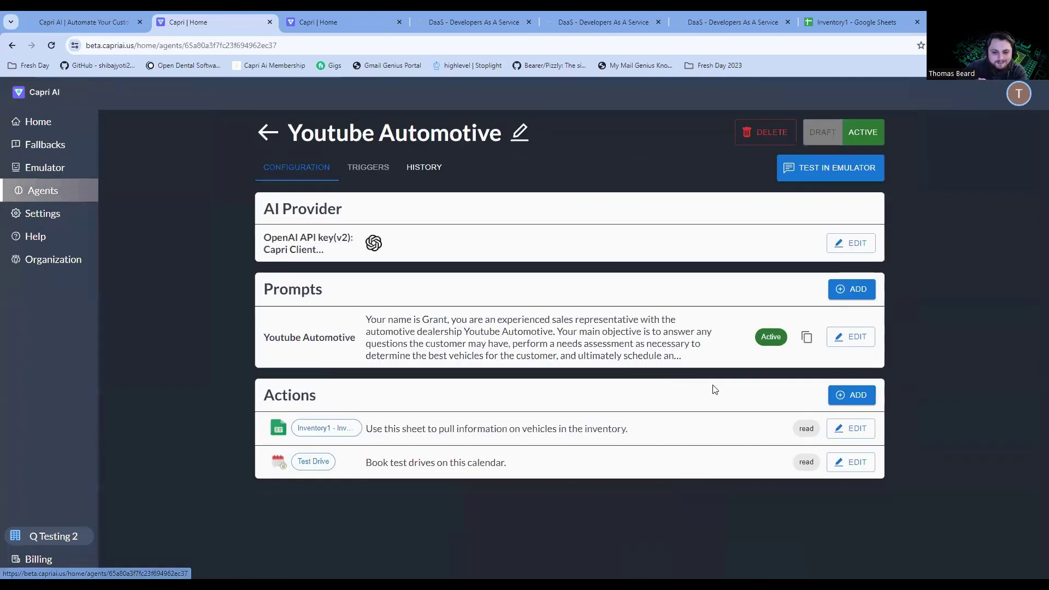
click(856, 403)
click(338, 438)
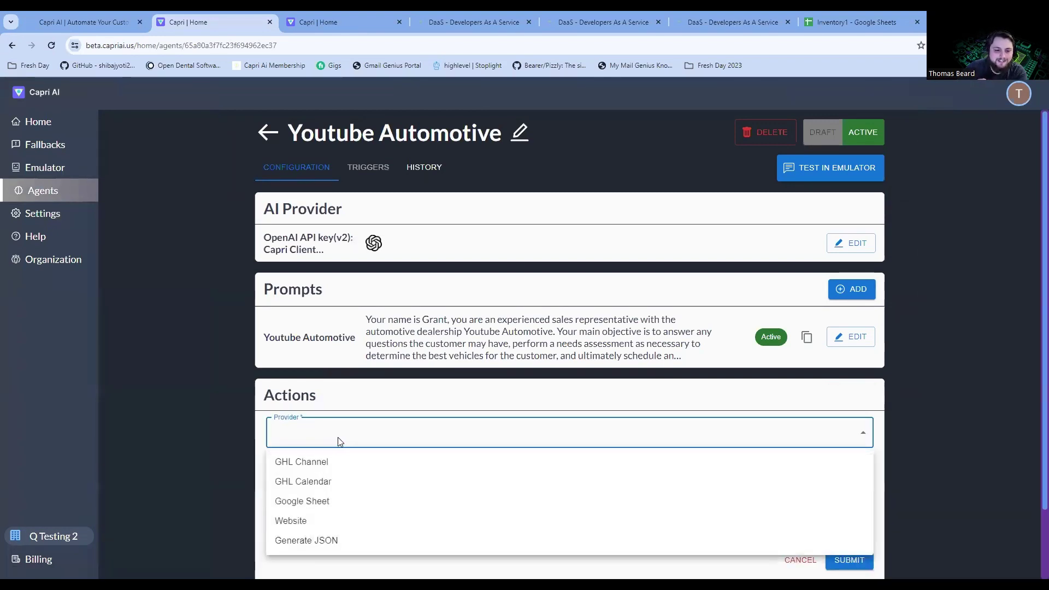
click(331, 501)
click(398, 465)
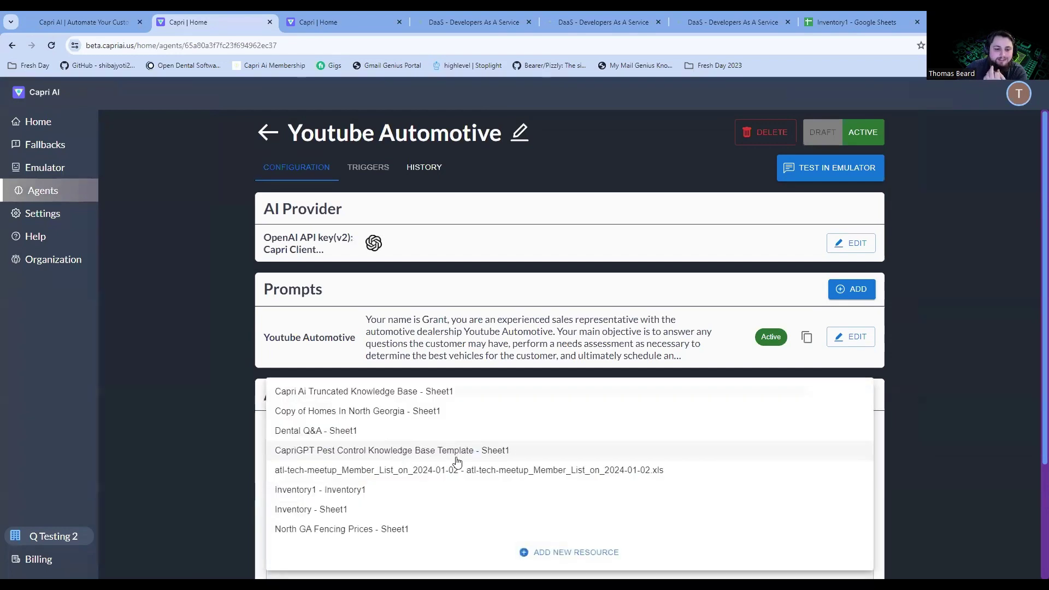
click(437, 459)
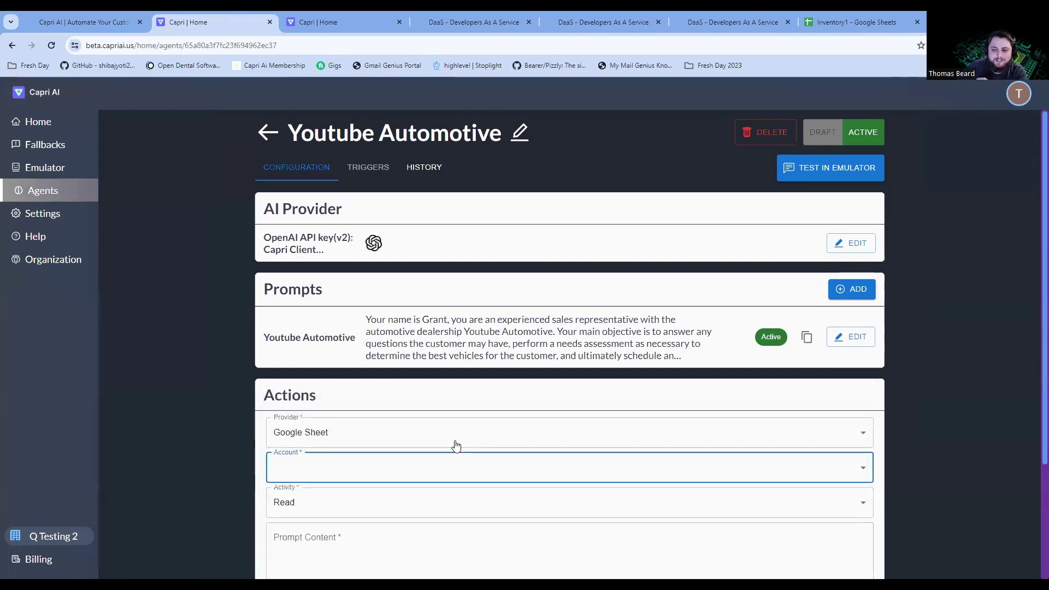
scroll(902, 423, down, 3)
click(789, 481)
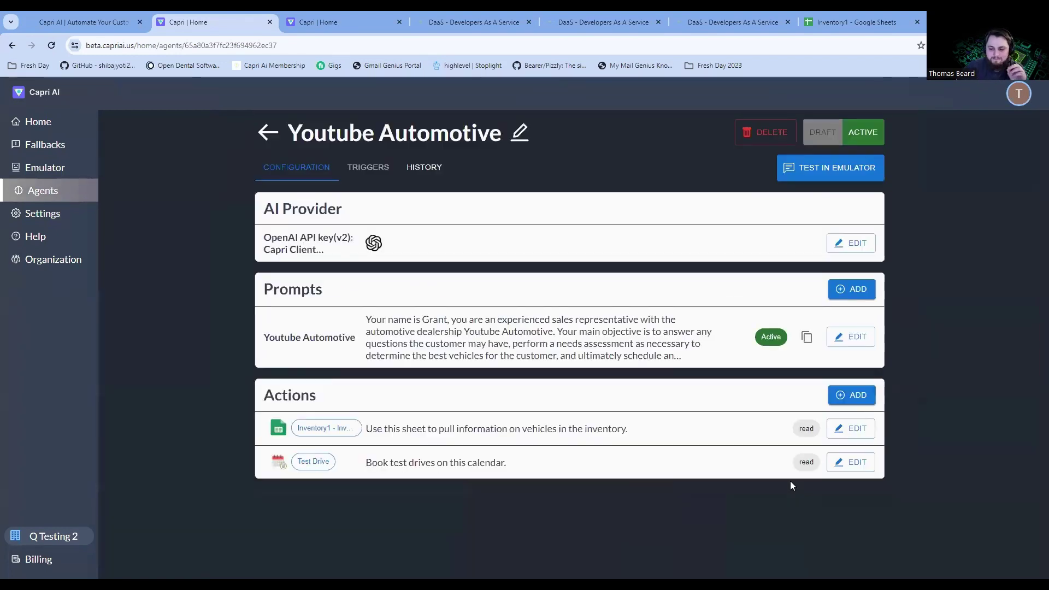
Open the Inventory1 action for editing, review its Read activity and prompt content, and submit it.
click(850, 428)
scroll(499, 446, down, 3)
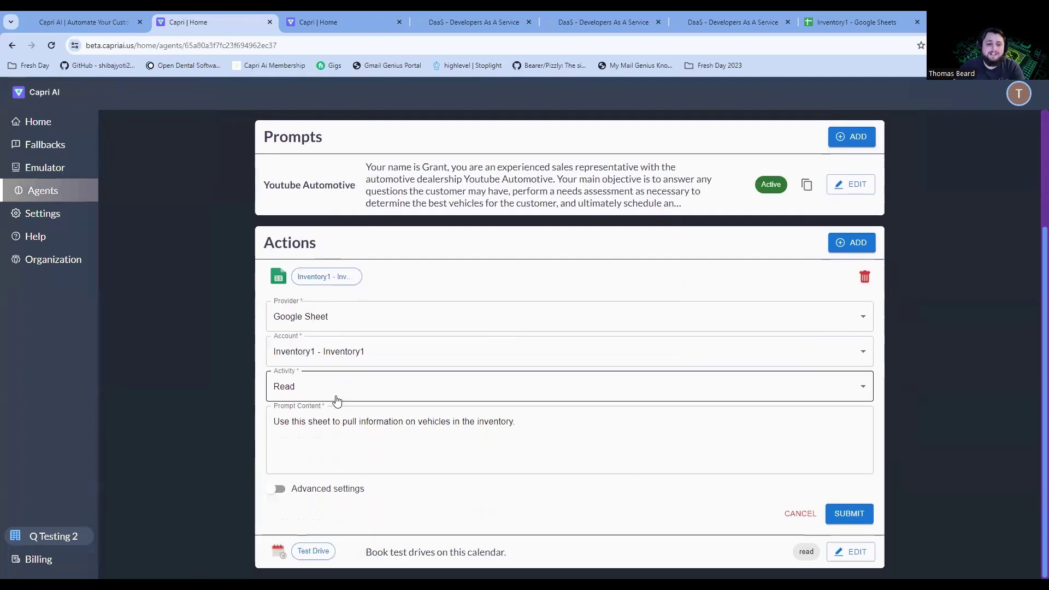
triple_click(592, 429)
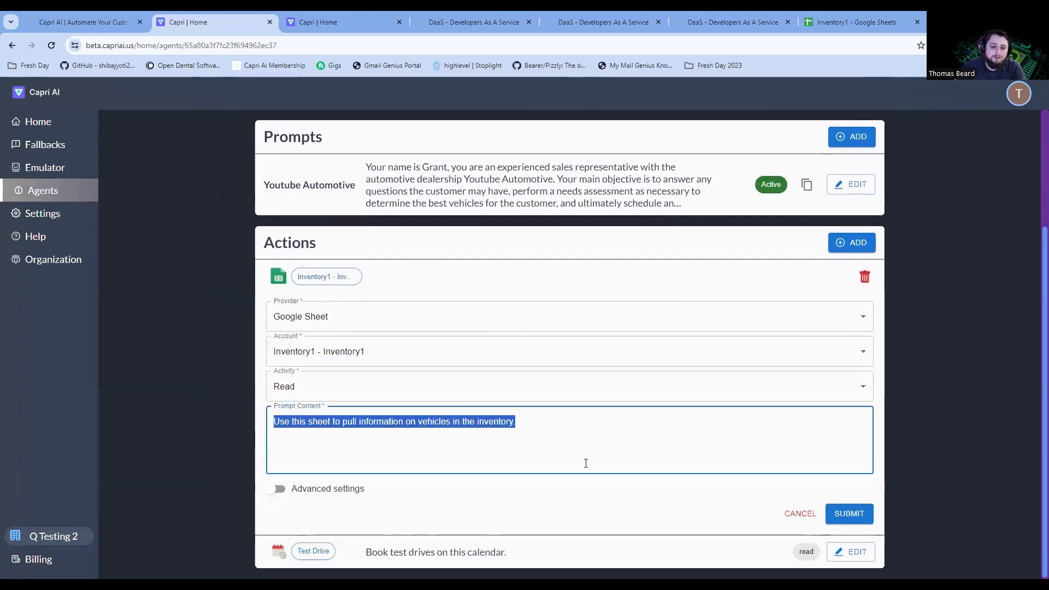
click(600, 430)
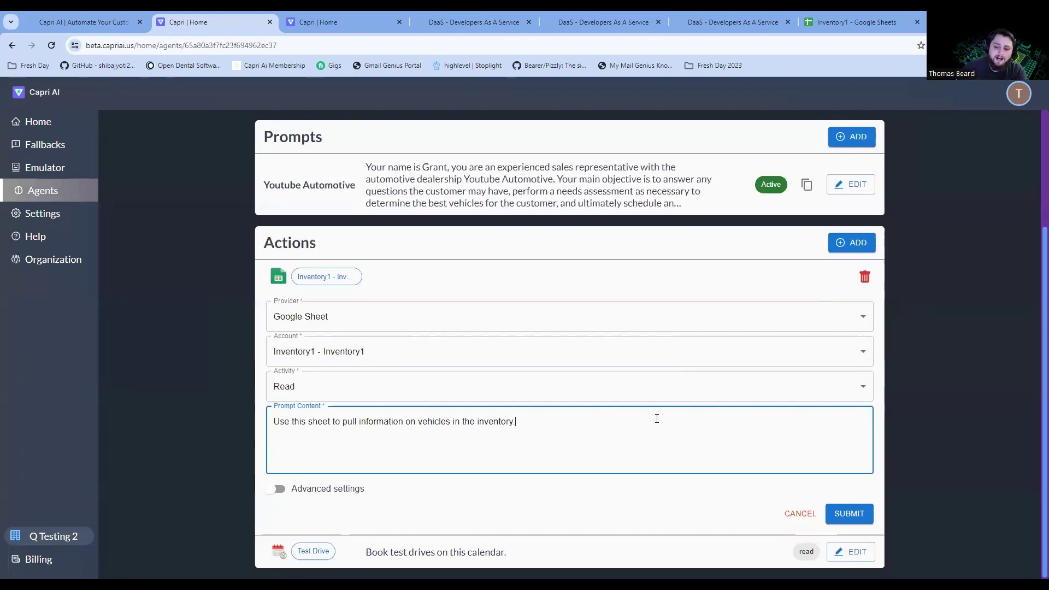
click(863, 516)
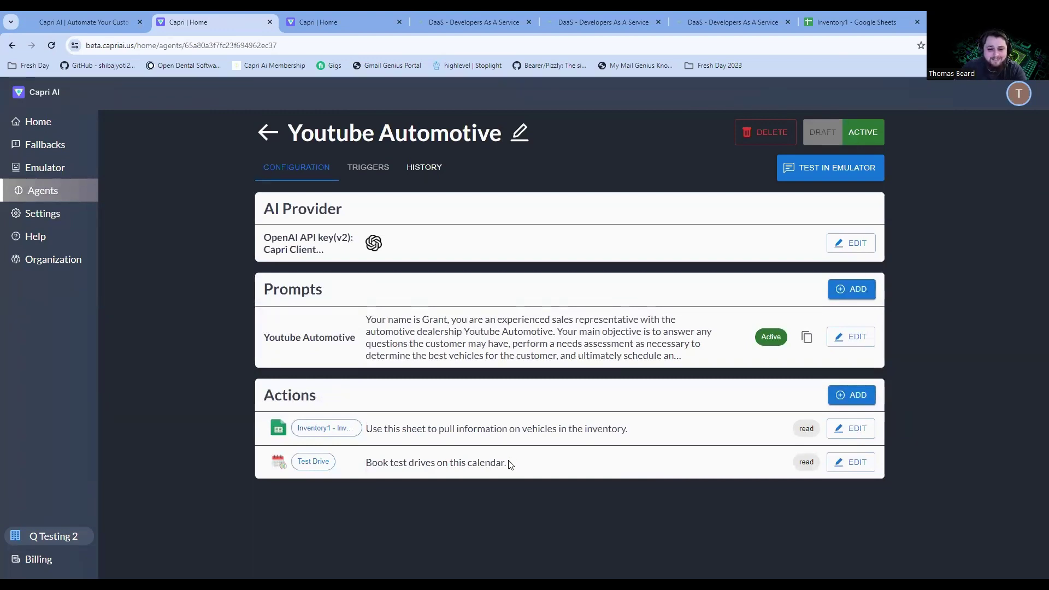
Open the Test Drive calendar action for editing and review its provider, account, activity and prompt content.
drag(507, 467, 362, 475)
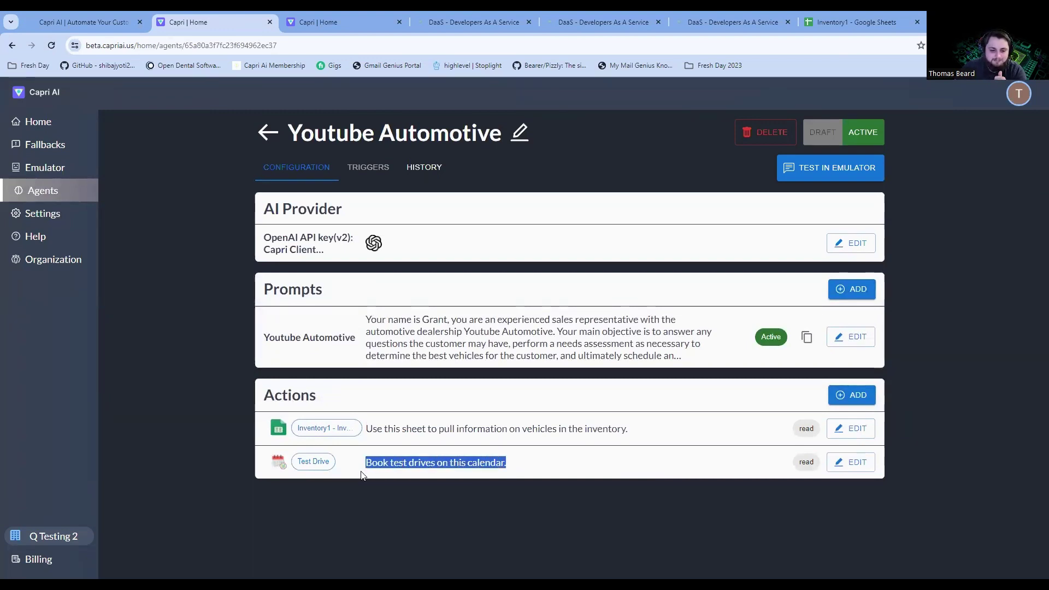
click(866, 464)
scroll(961, 485, down, 3)
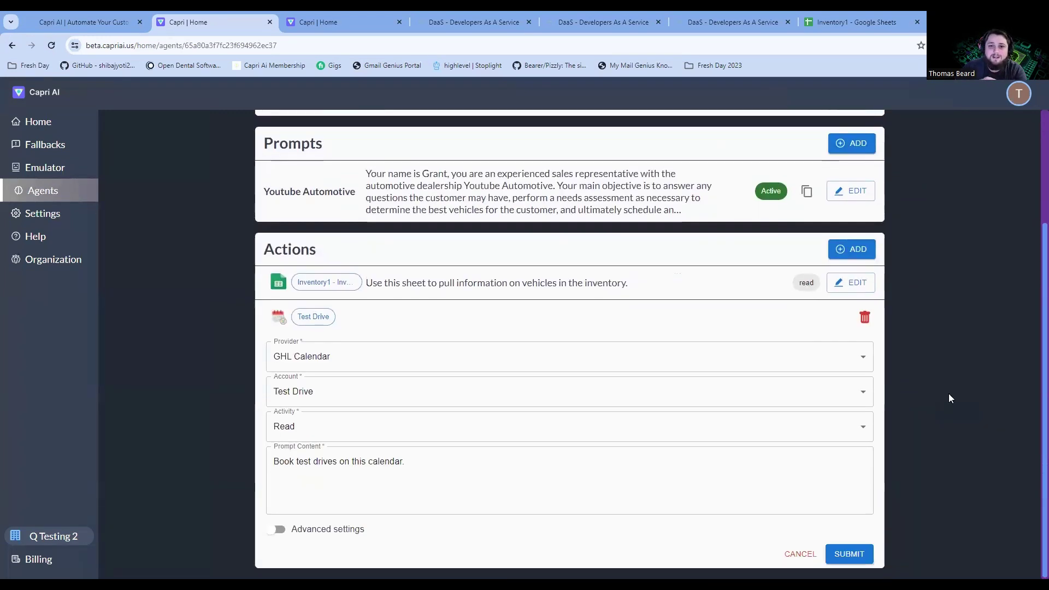
View the HighLevel connection option for a new GHL Calendar integration, leave it without connecting, and review the existing integrations.
click(55, 215)
click(140, 195)
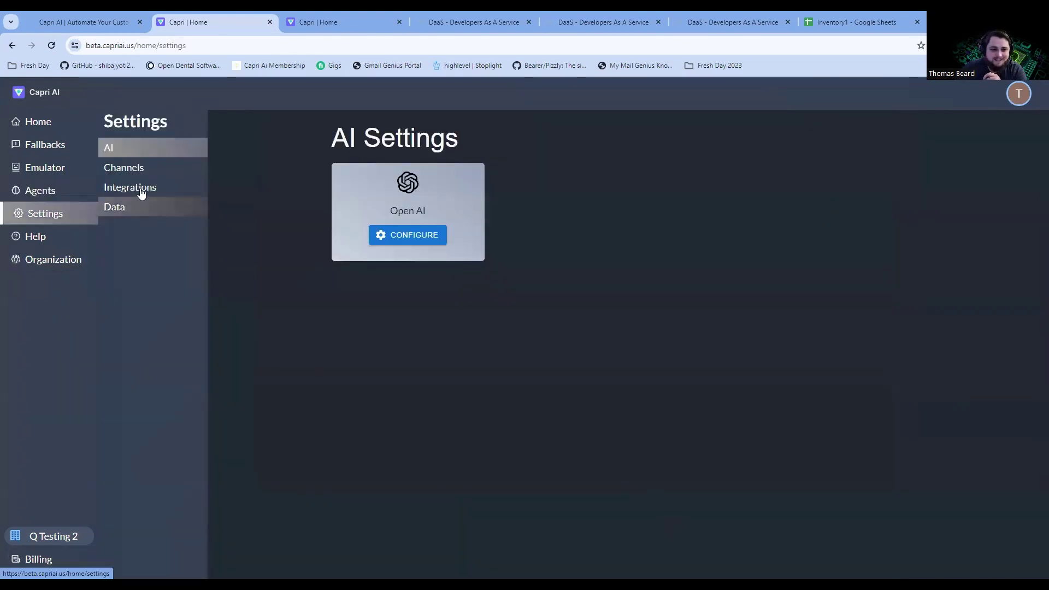
click(449, 215)
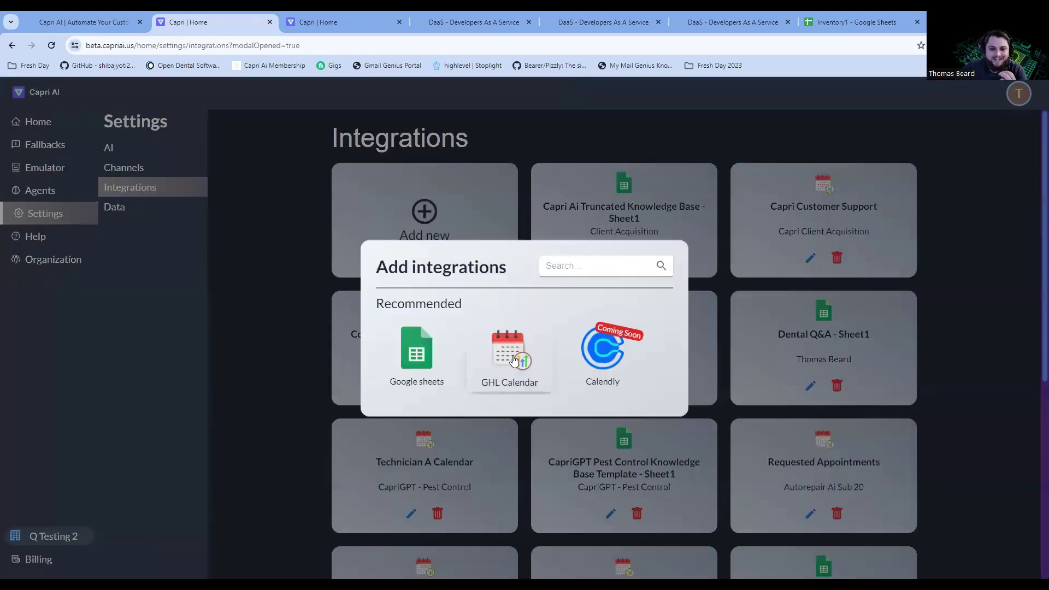
click(518, 363)
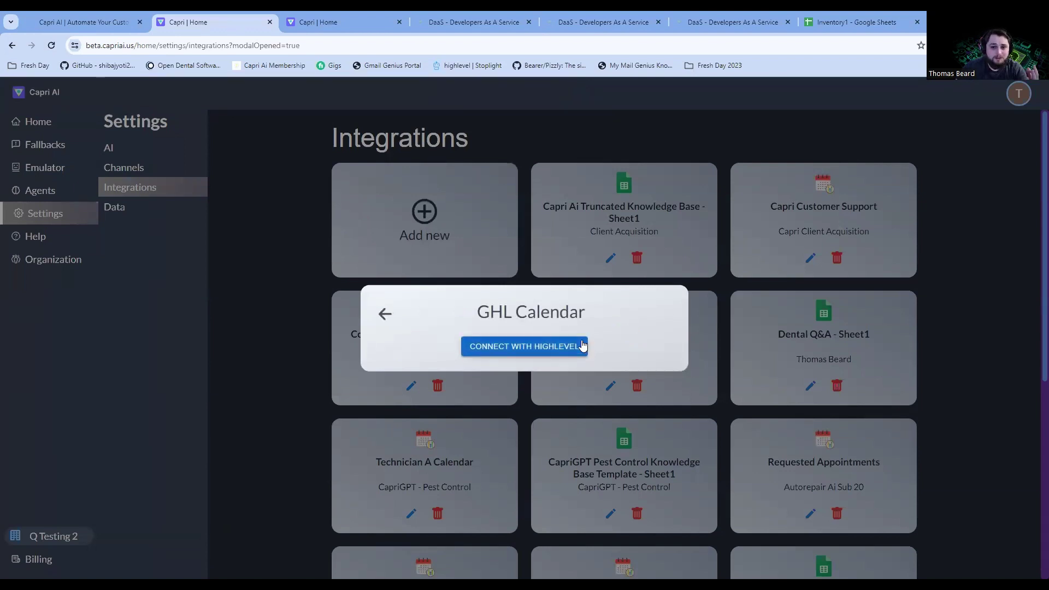
click(386, 314)
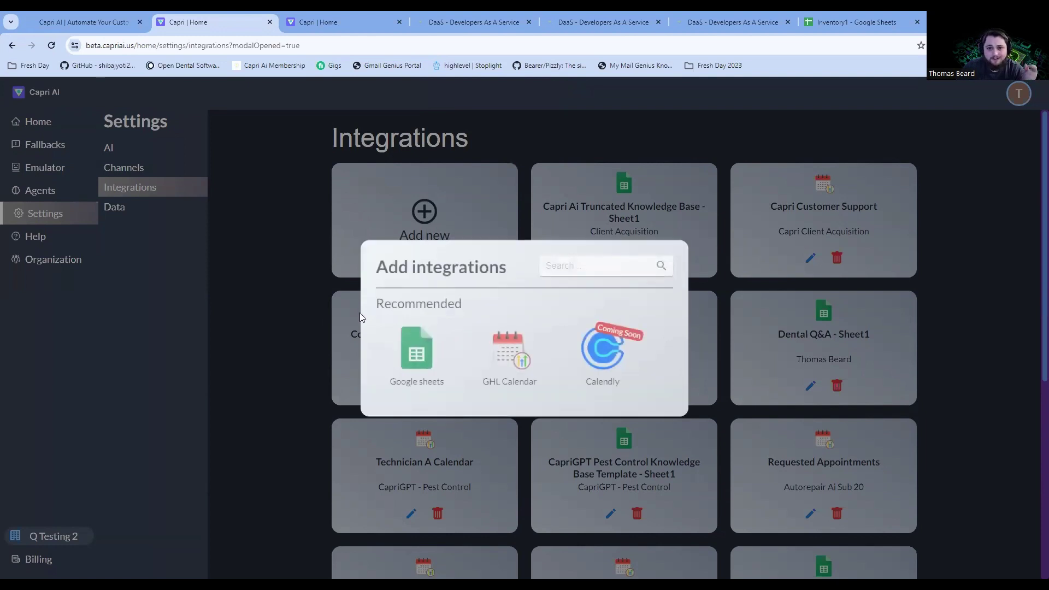
click(207, 228)
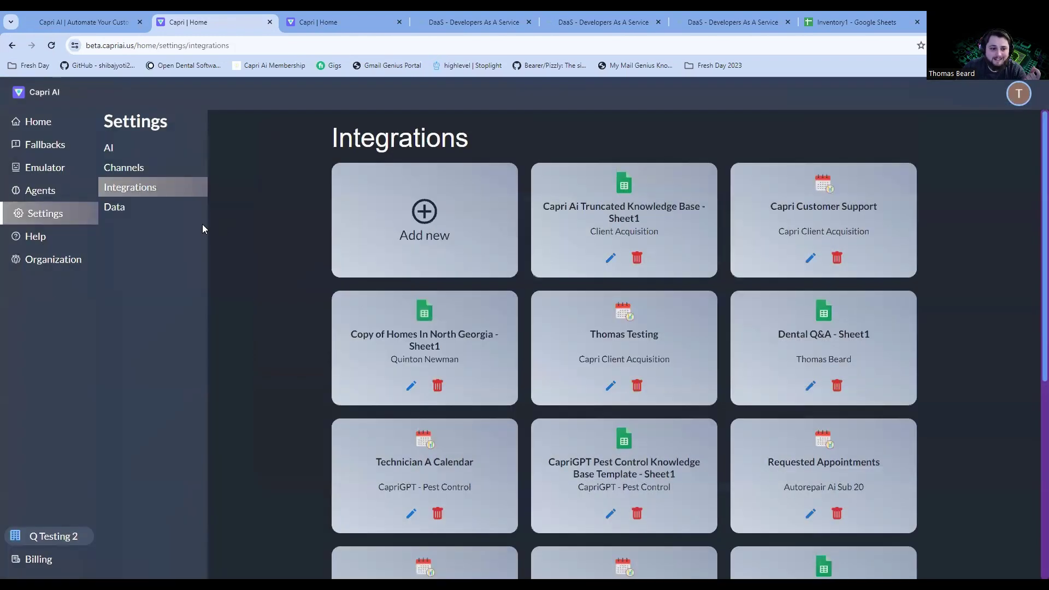
click(31, 194)
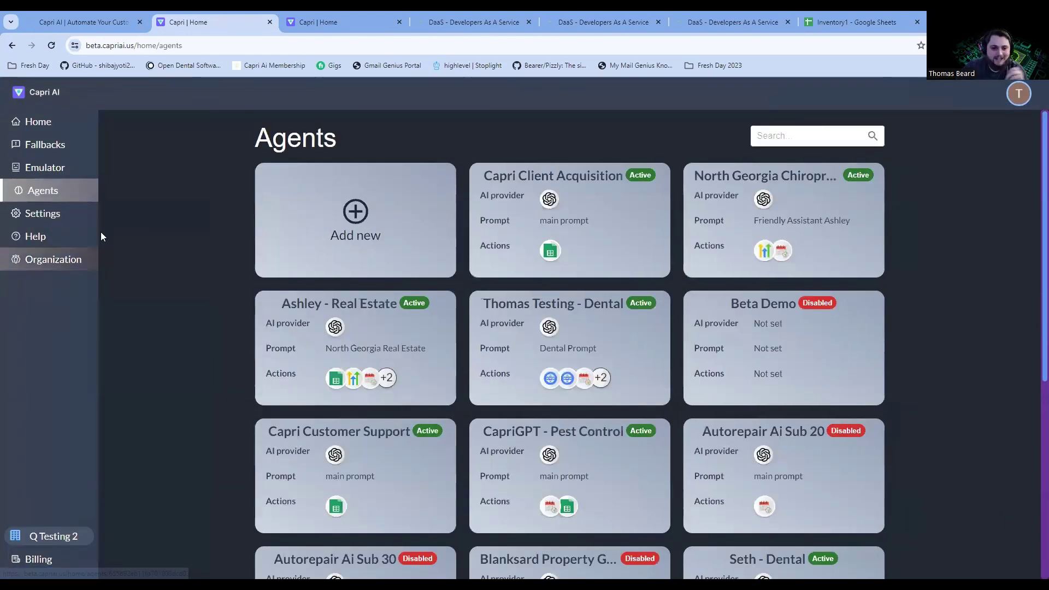
key(alt+Left)
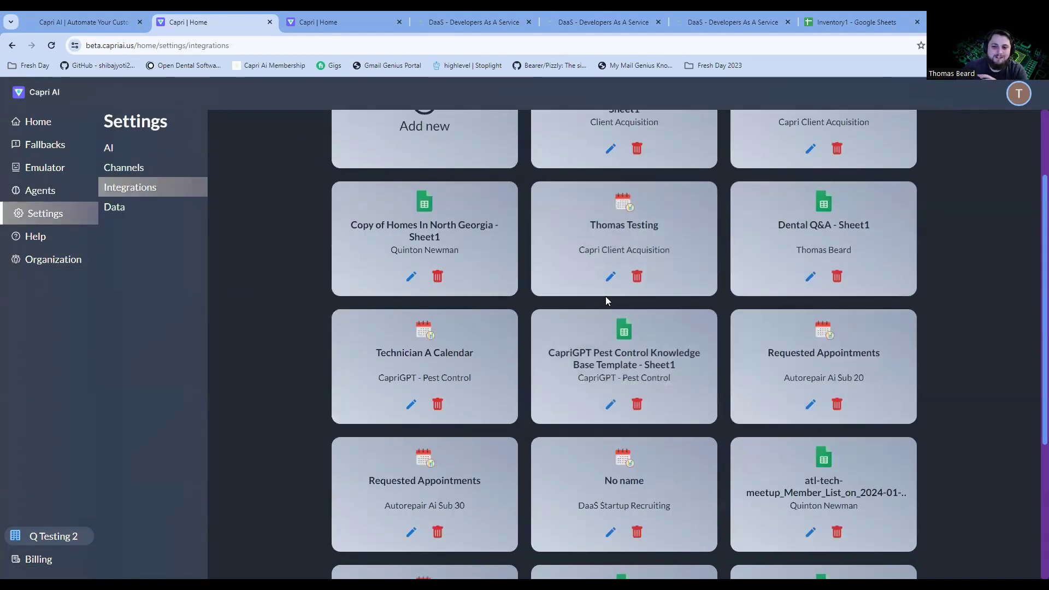
Open the Youtube Automotive agent, review the provider options for a new action, and discard the action.
click(41, 194)
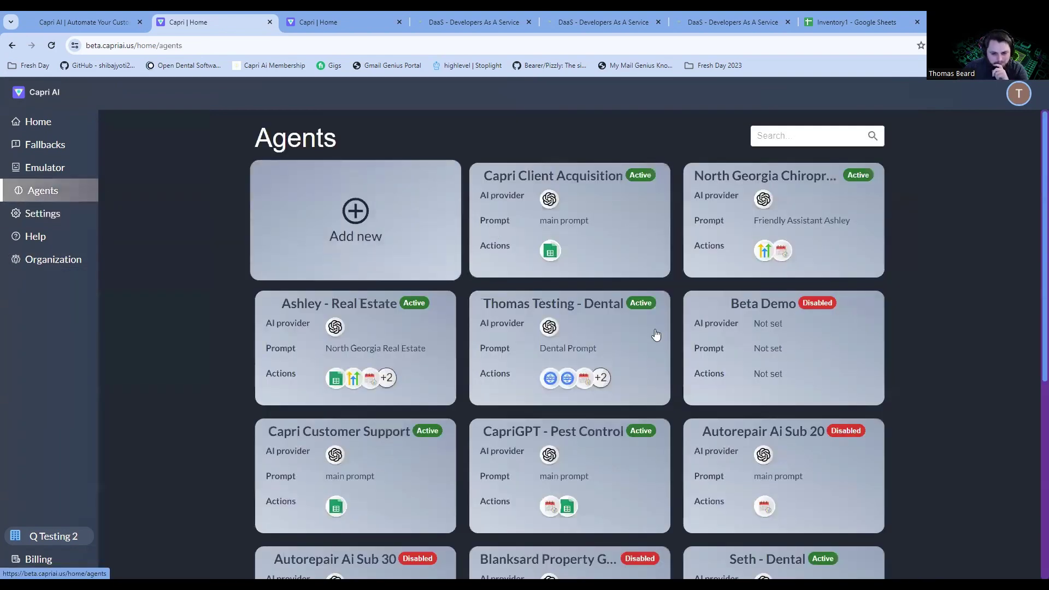
click(626, 420)
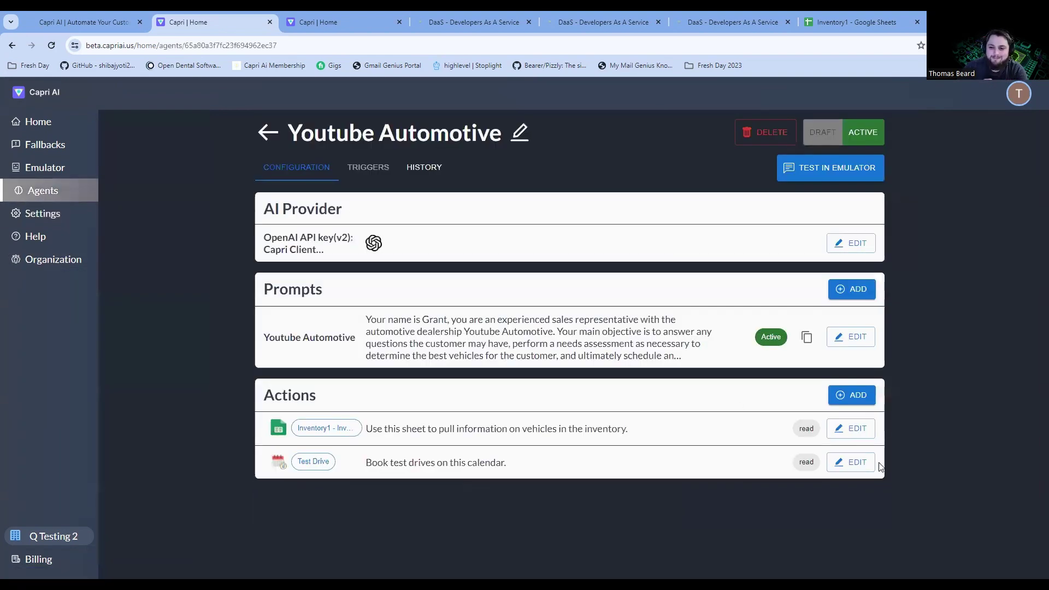
click(853, 395)
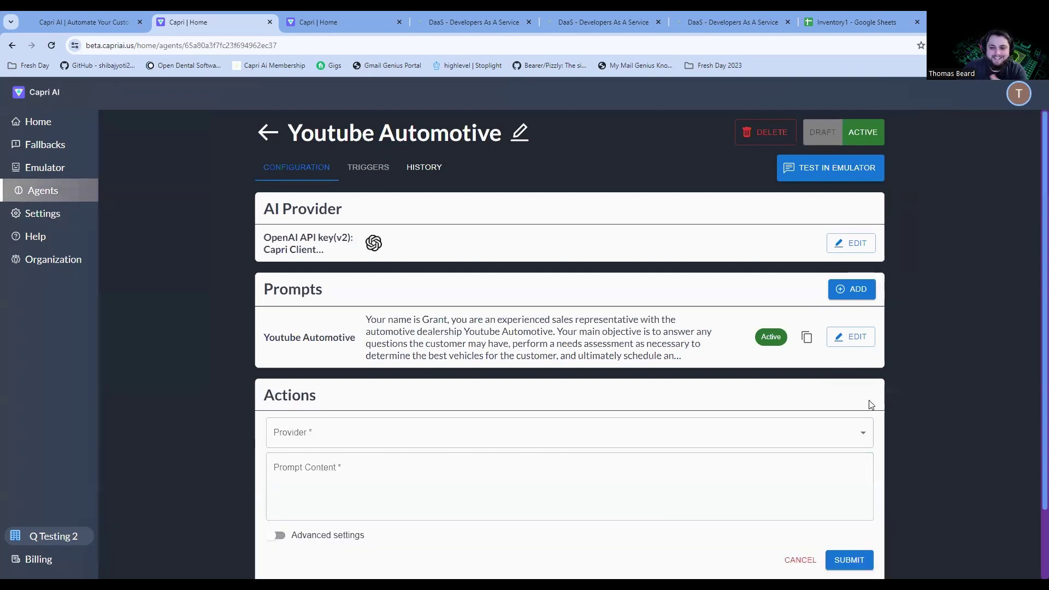
click(368, 438)
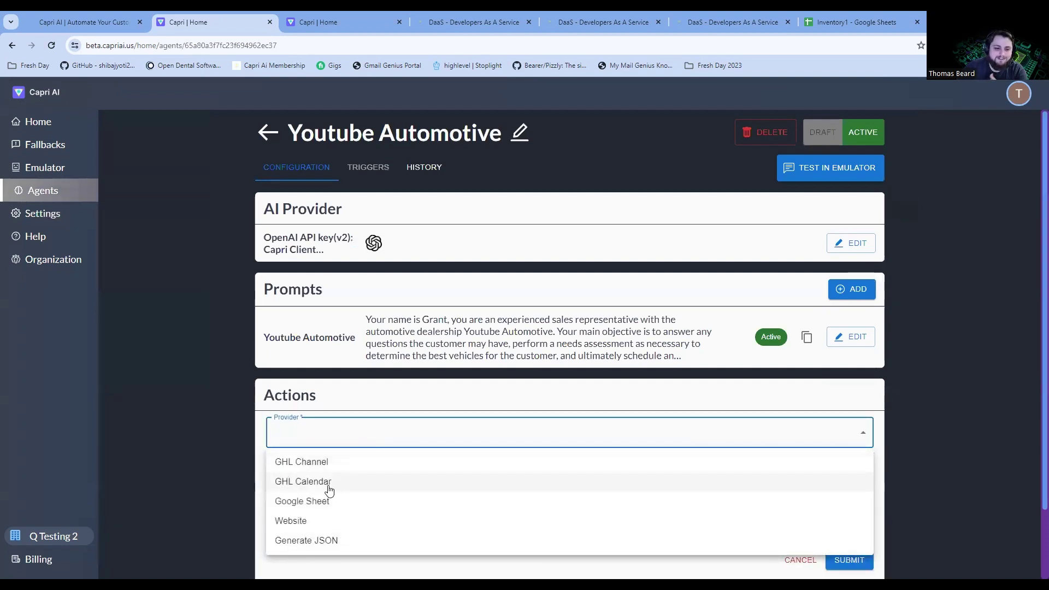
click(953, 373)
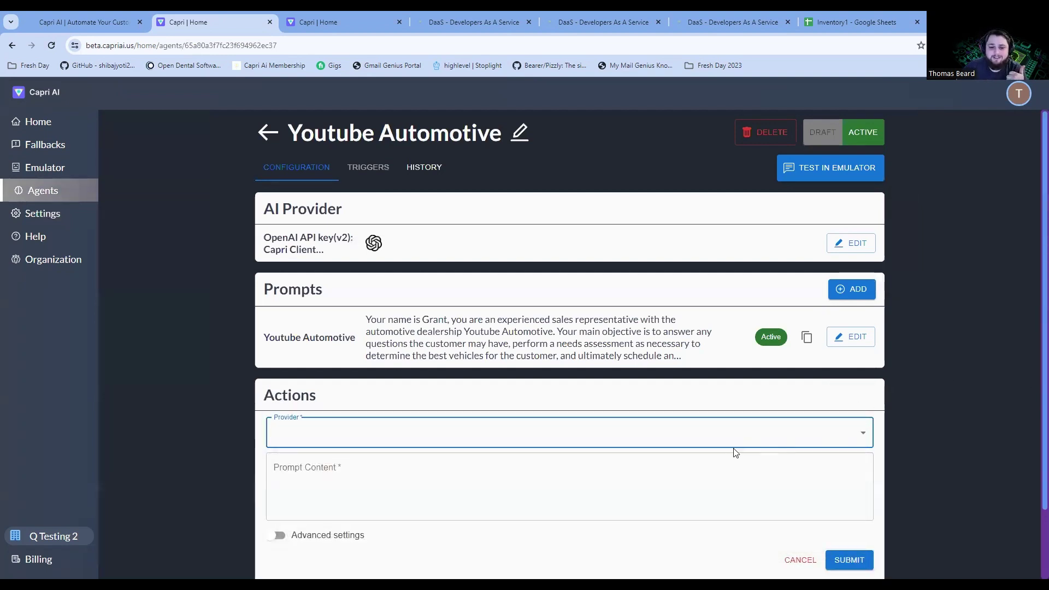
scroll(732, 450, down, 2)
click(798, 479)
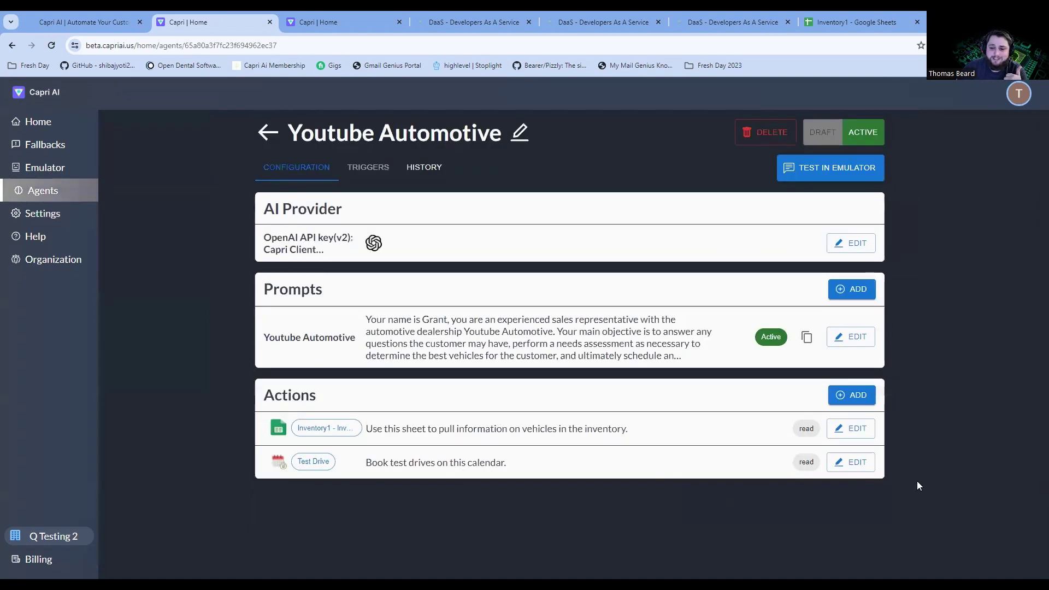
Open the Test Drive calendar action for editing and look over its settings.
click(852, 462)
scroll(656, 448, down, 3)
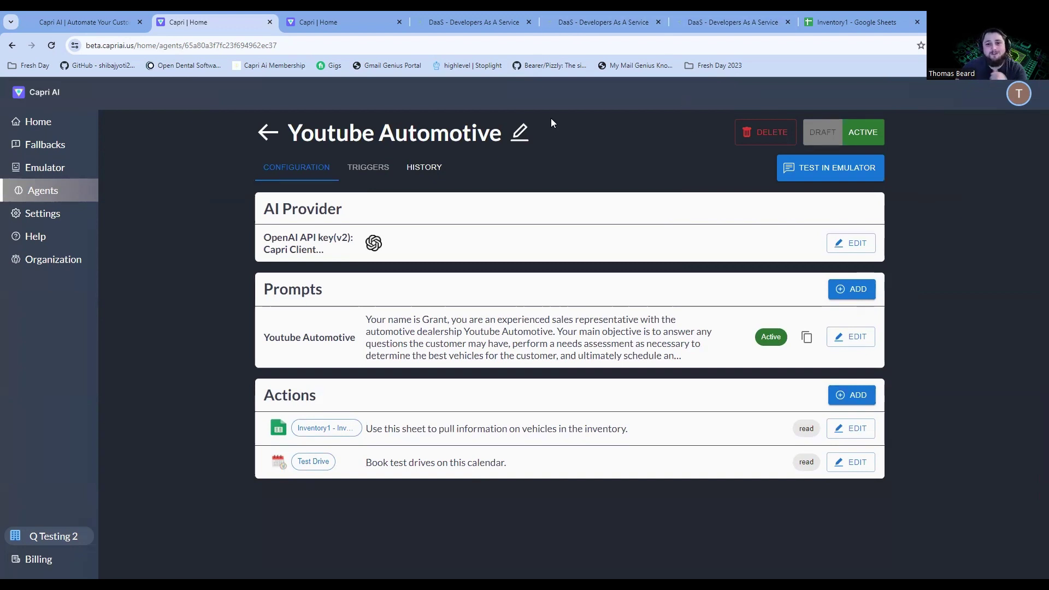
Switch to HighLevel, view the test contact and calendar, and open the AI testing workflow's Customer Replied trigger to review its Has Tag filter.
click(466, 18)
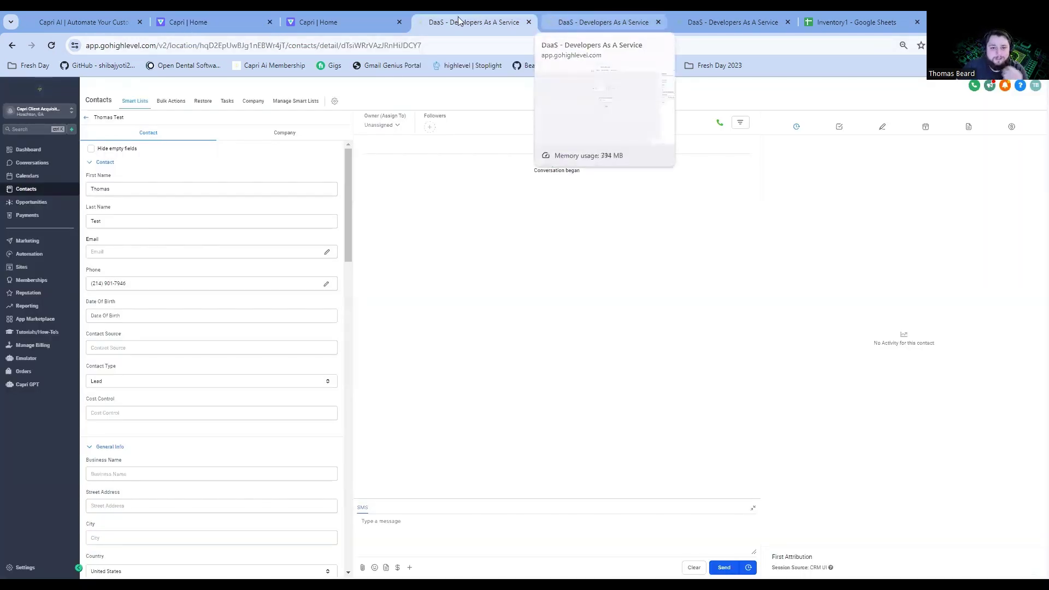
click(590, 15)
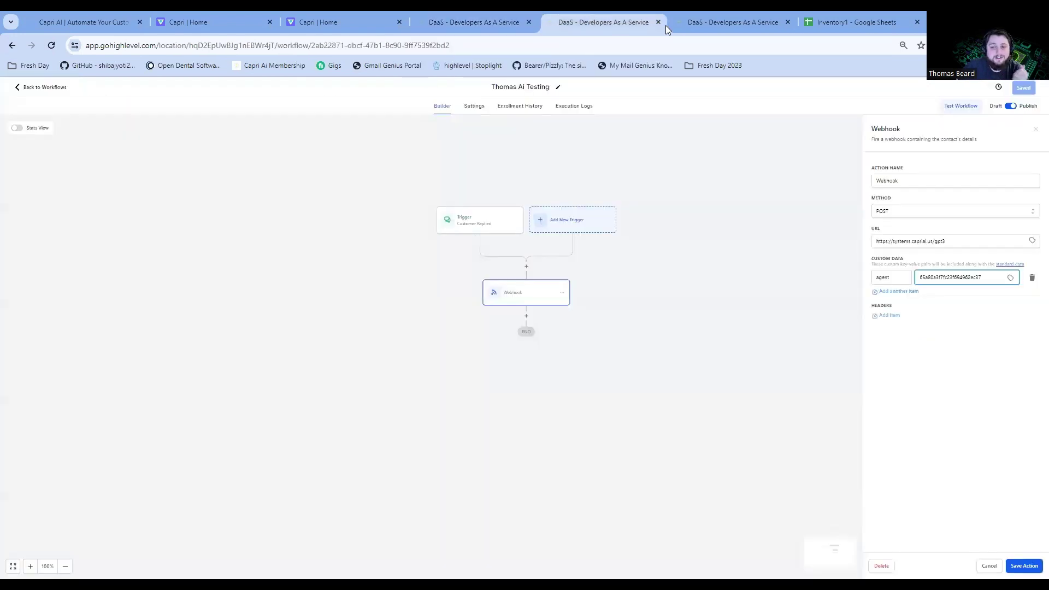
click(726, 22)
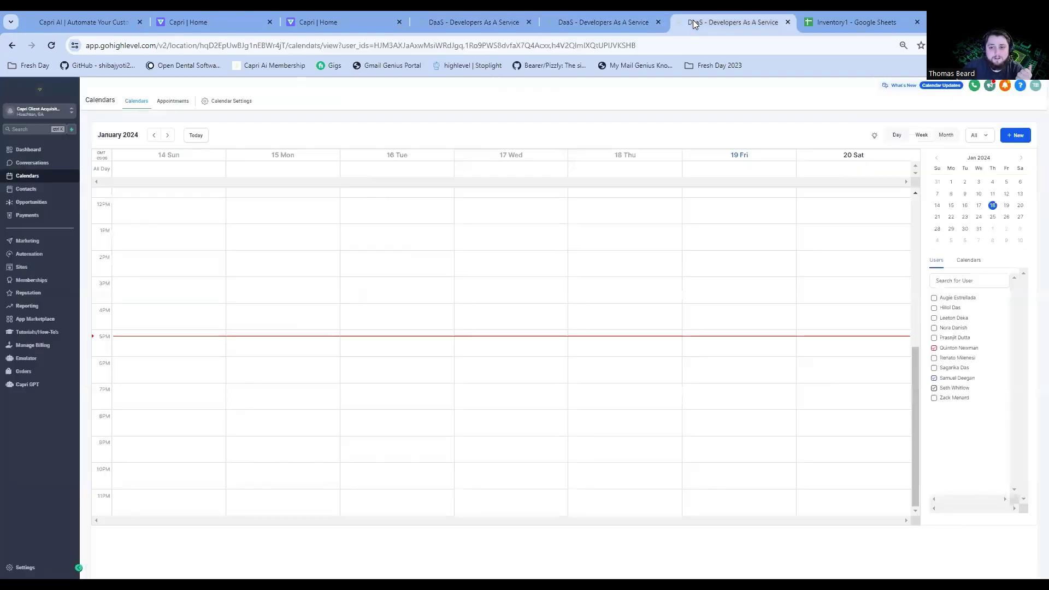
click(621, 25)
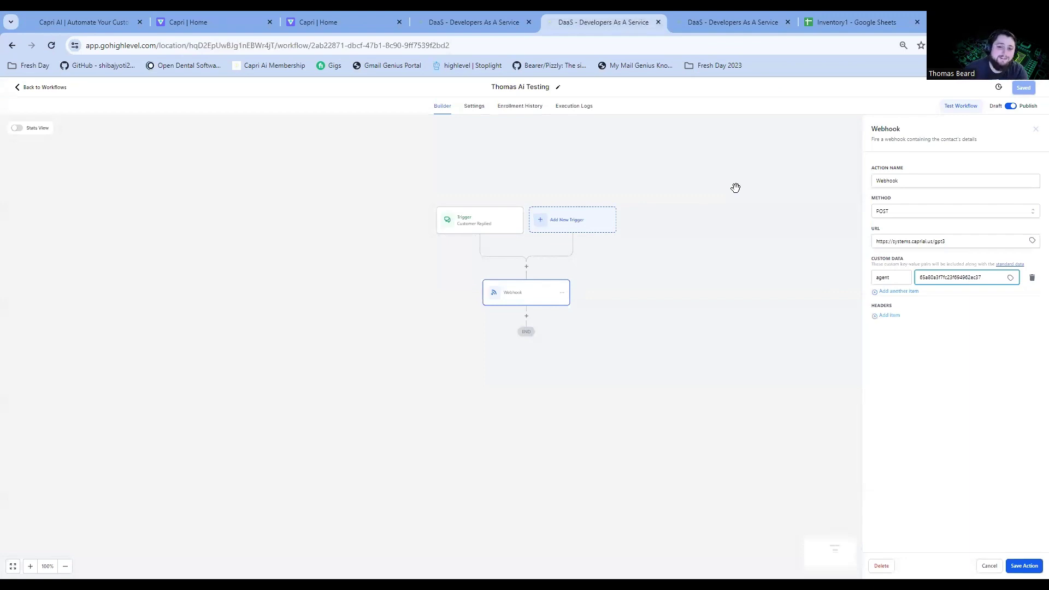
click(478, 226)
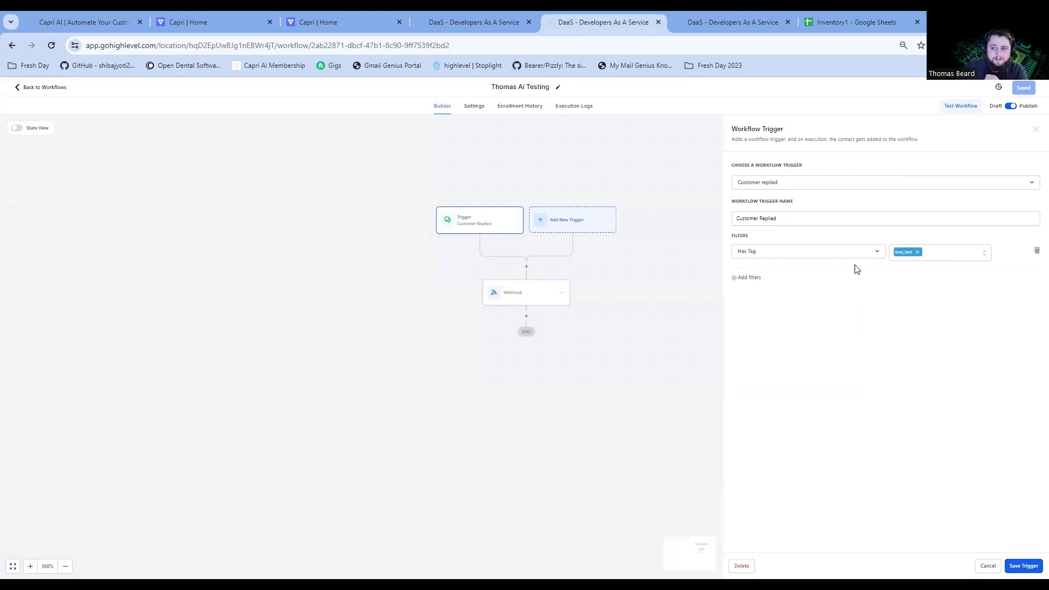
Open the workflow's Webhook action and examine its URL and the agent key in its custom data.
click(534, 303)
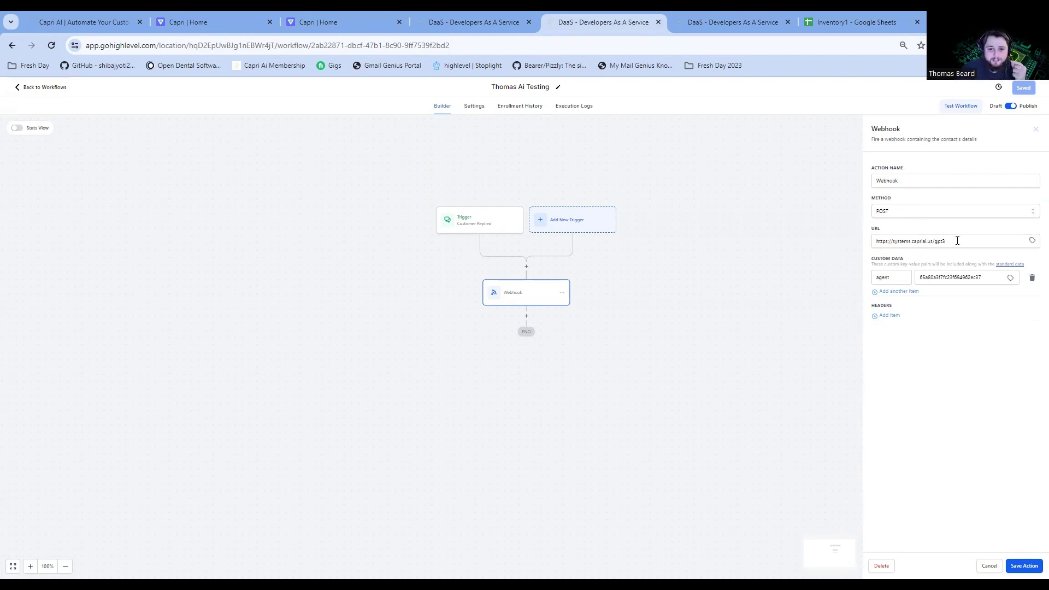
drag(955, 241, 818, 243)
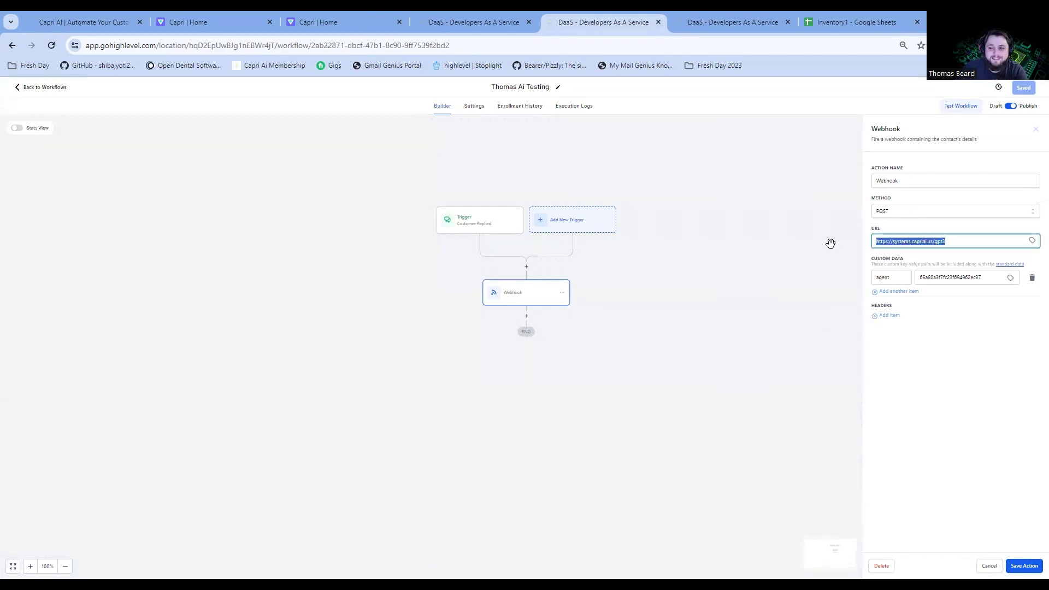
click(900, 232)
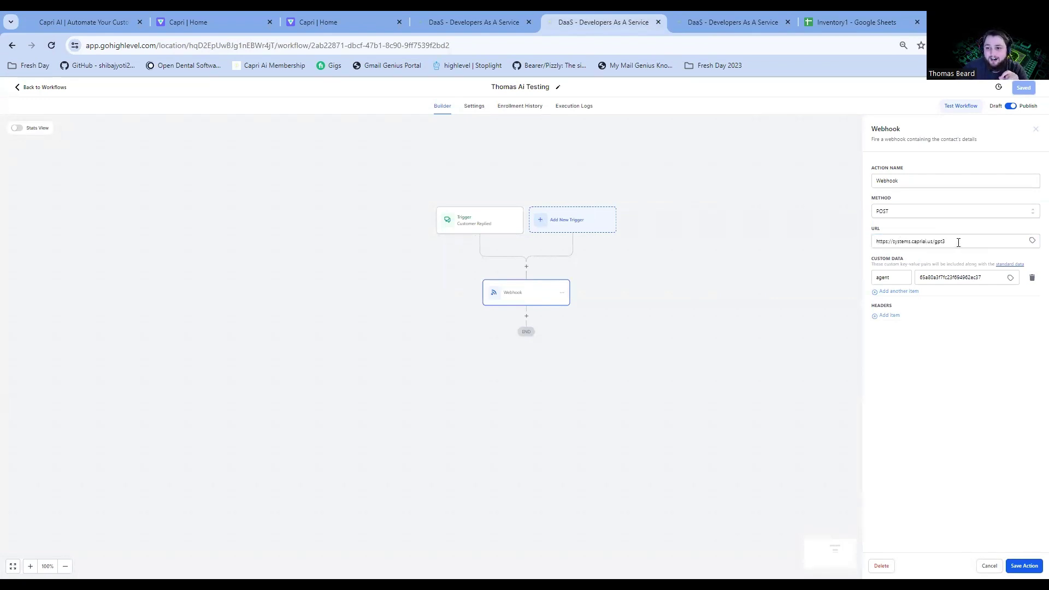
drag(958, 242, 798, 241)
click(930, 227)
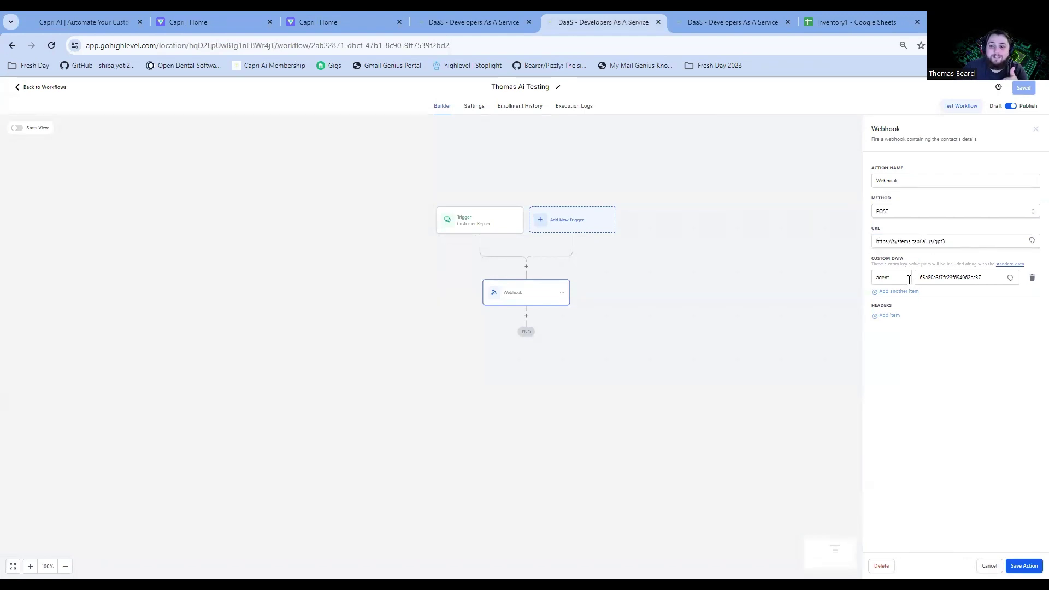
drag(902, 277, 866, 278)
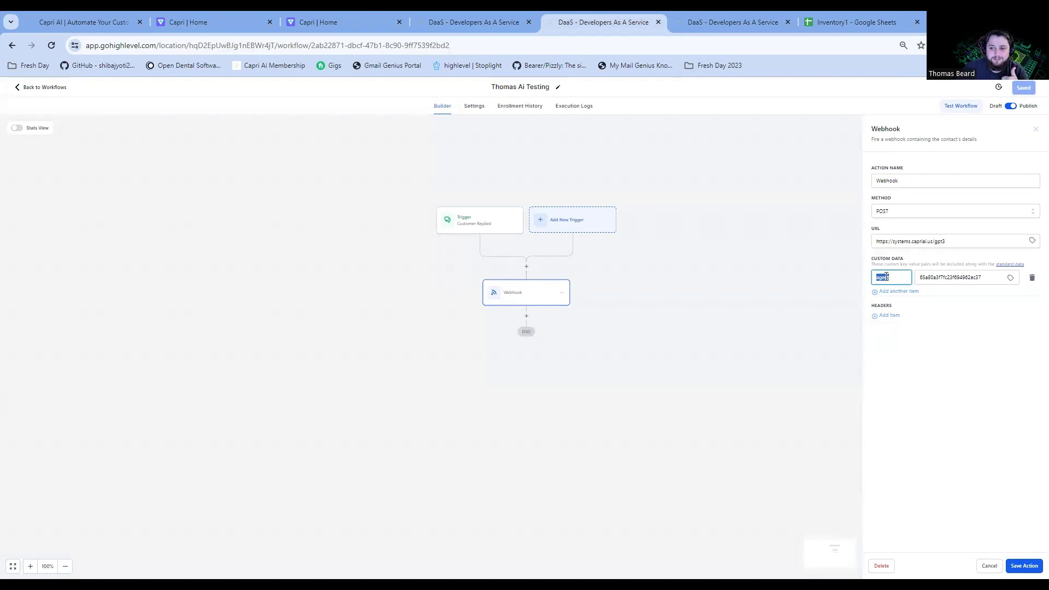
click(928, 335)
drag(911, 283, 848, 278)
click(972, 342)
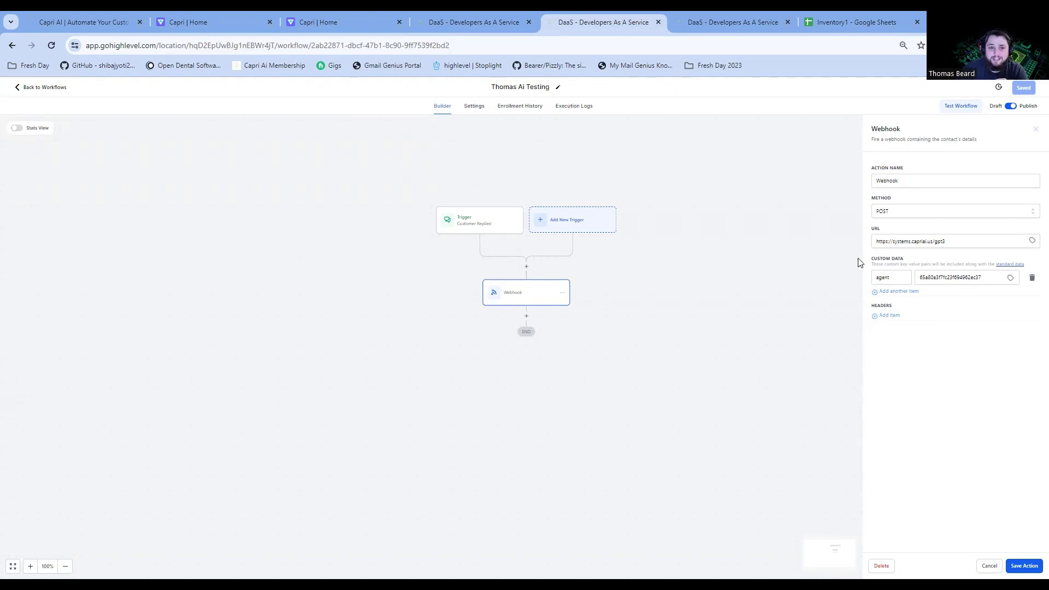
Switch to Capri AI, select the agent ID in the Youtube Automotive page address, and return to the HighLevel workflow's webhook.
click(219, 16)
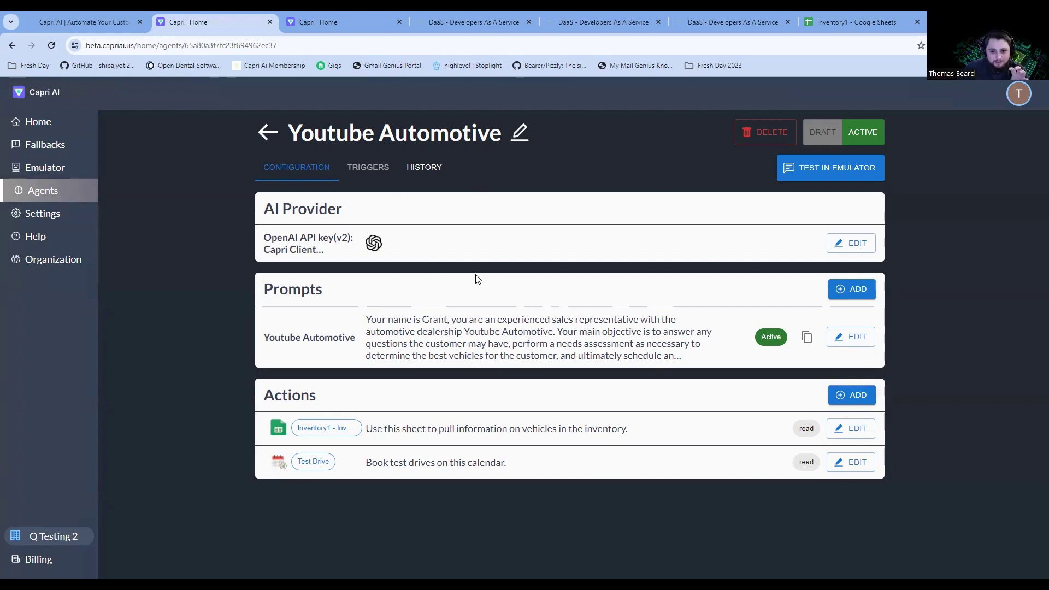
double_click(197, 45)
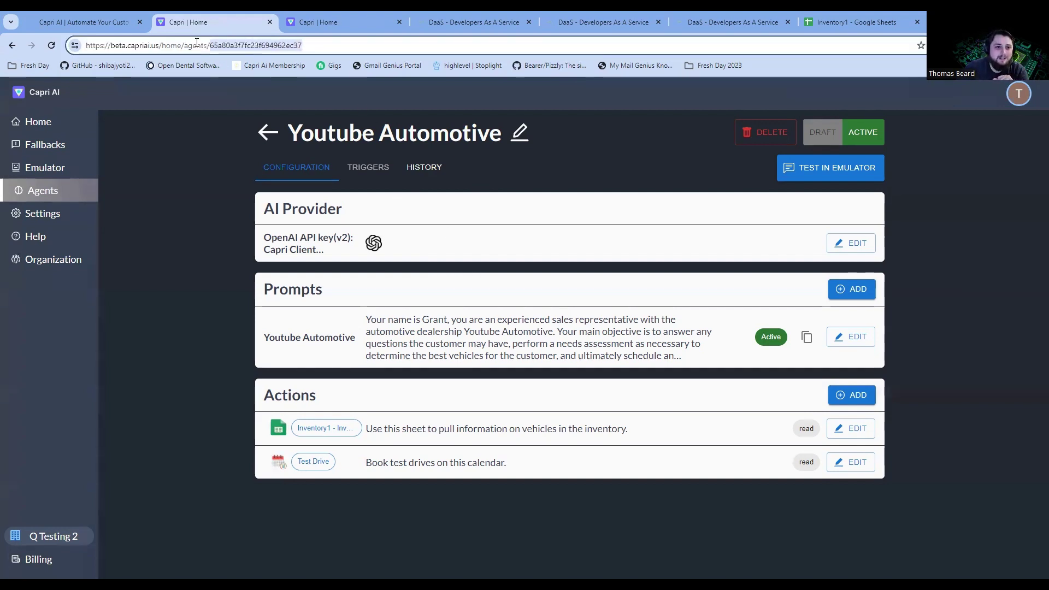
click(259, 47)
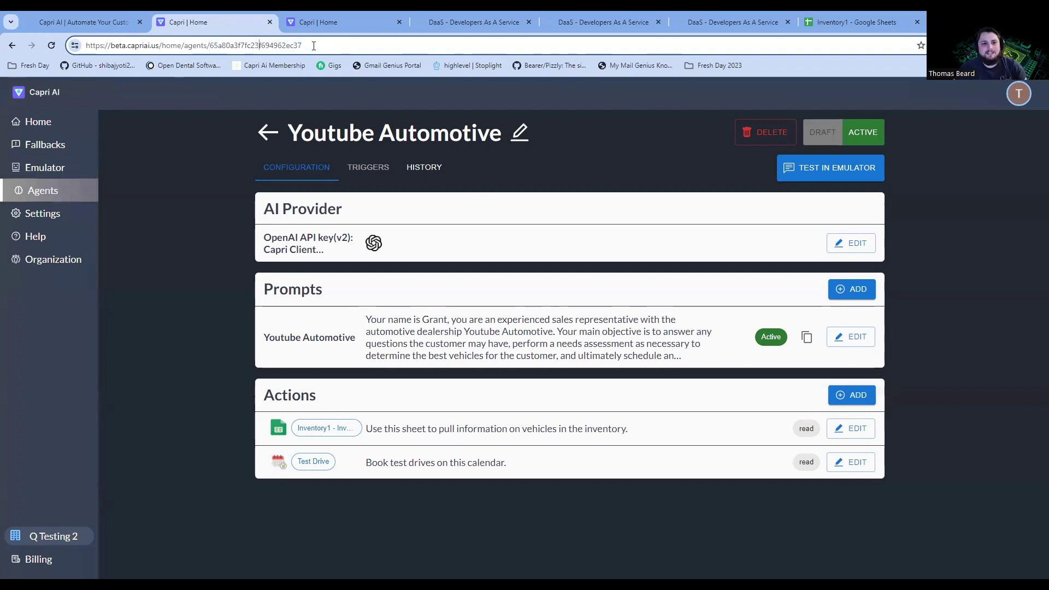
drag(303, 46, 213, 49)
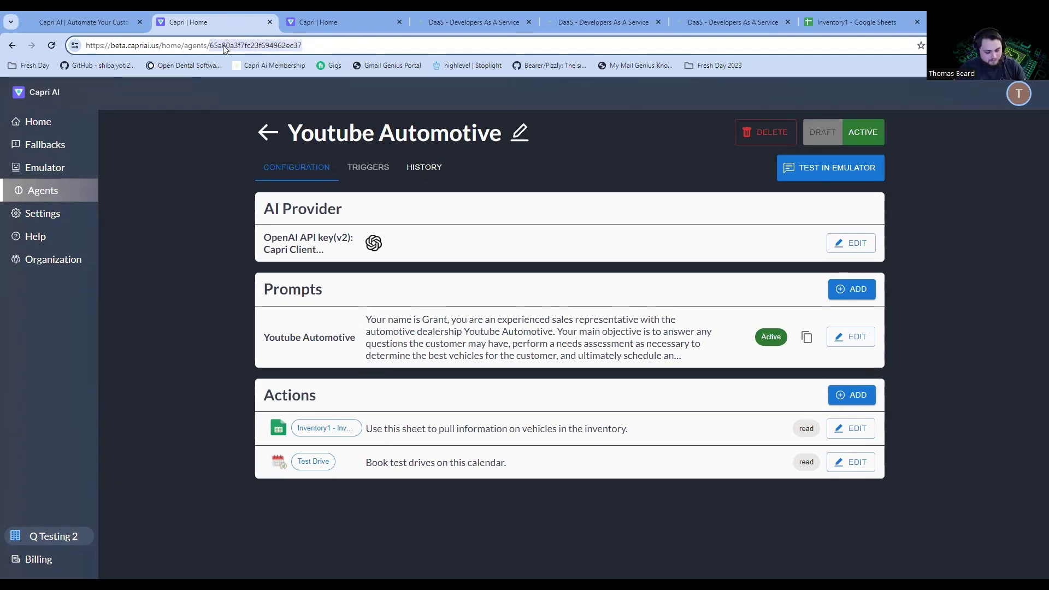
click(490, 21)
click(581, 21)
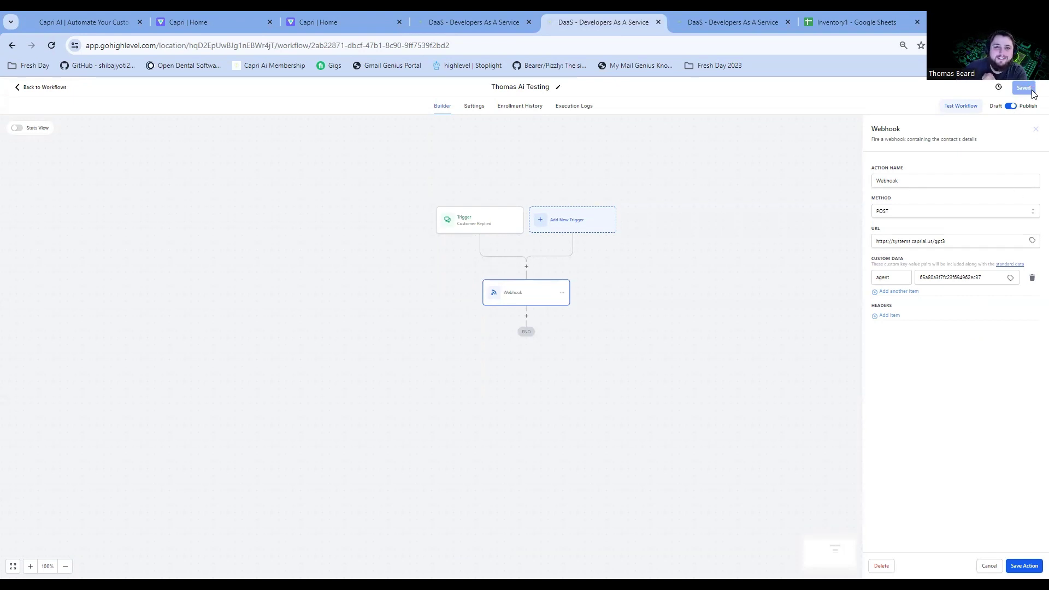
Open the test contact's conversation and highlight the pricing and test drive offer in the agent's VW Jetta reply.
click(474, 22)
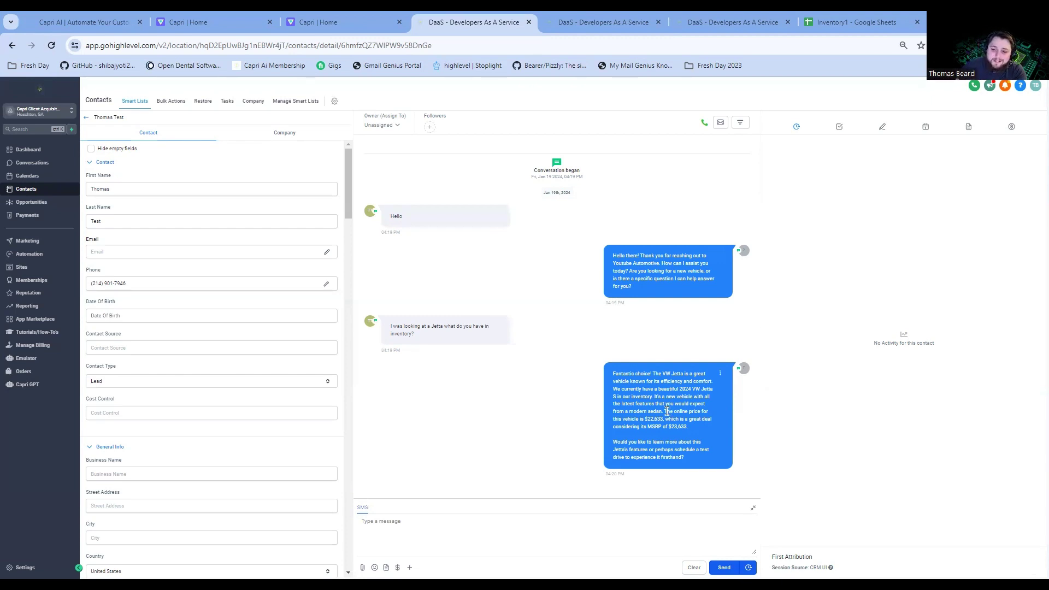
drag(665, 410, 692, 428)
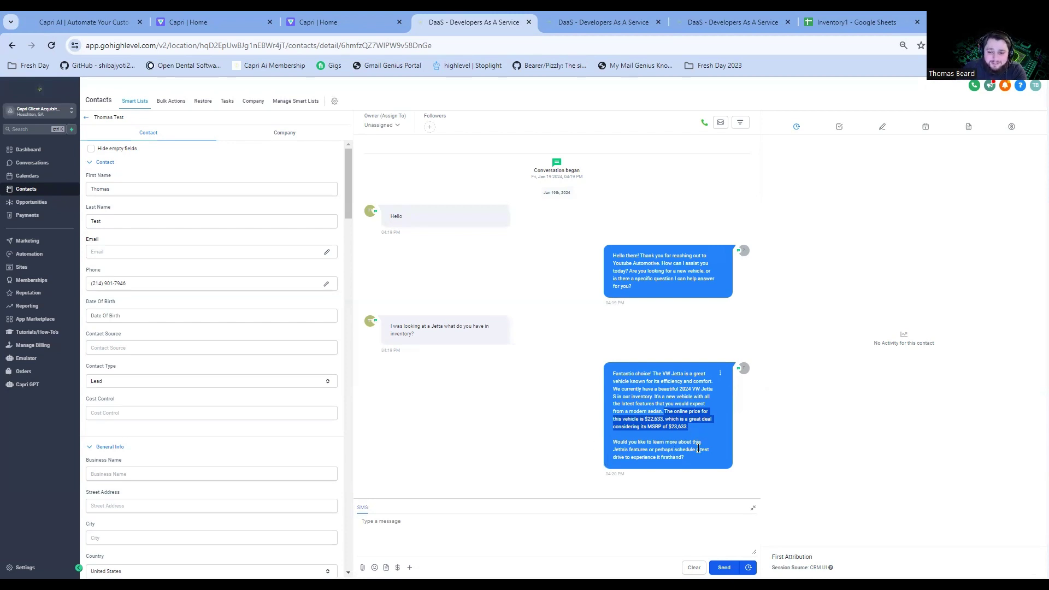
drag(689, 458, 612, 441)
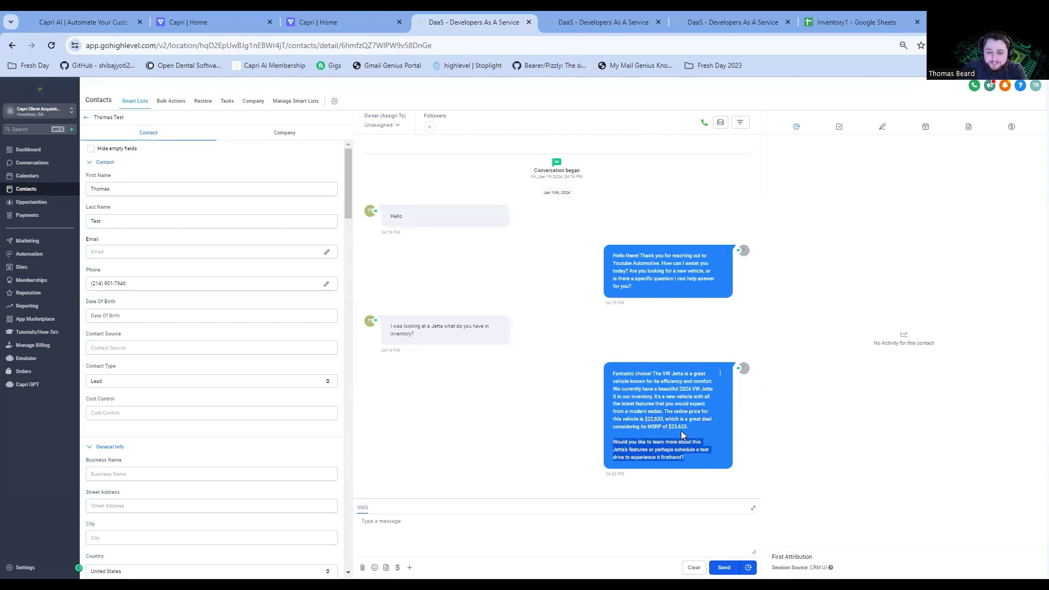
click(706, 442)
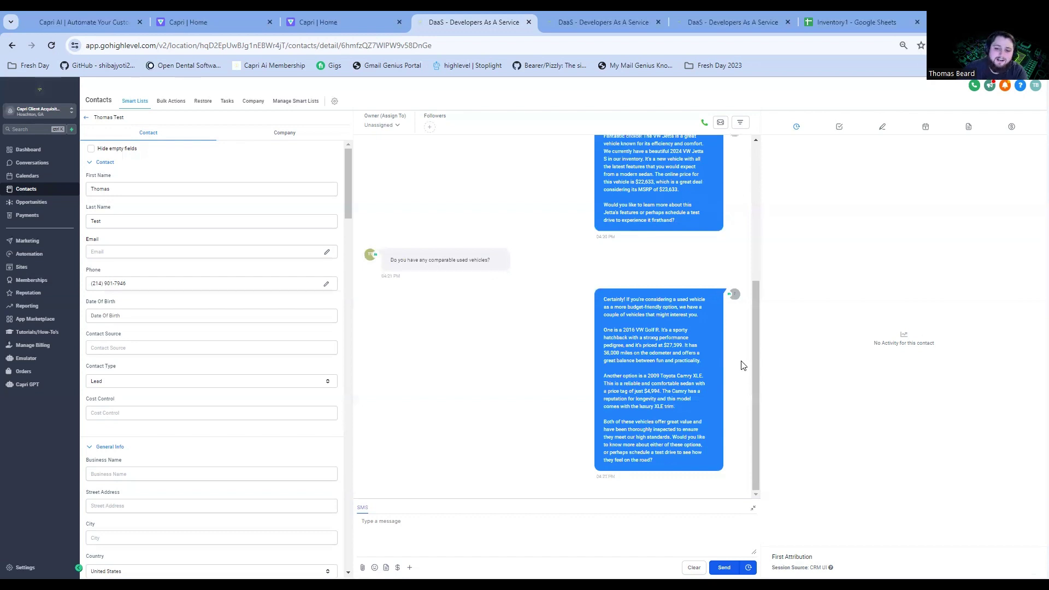
Switch to the Inventory1 Google Sheet and check the used VW Golf R and Toyota Camry rows, including the Camry's age.
click(889, 15)
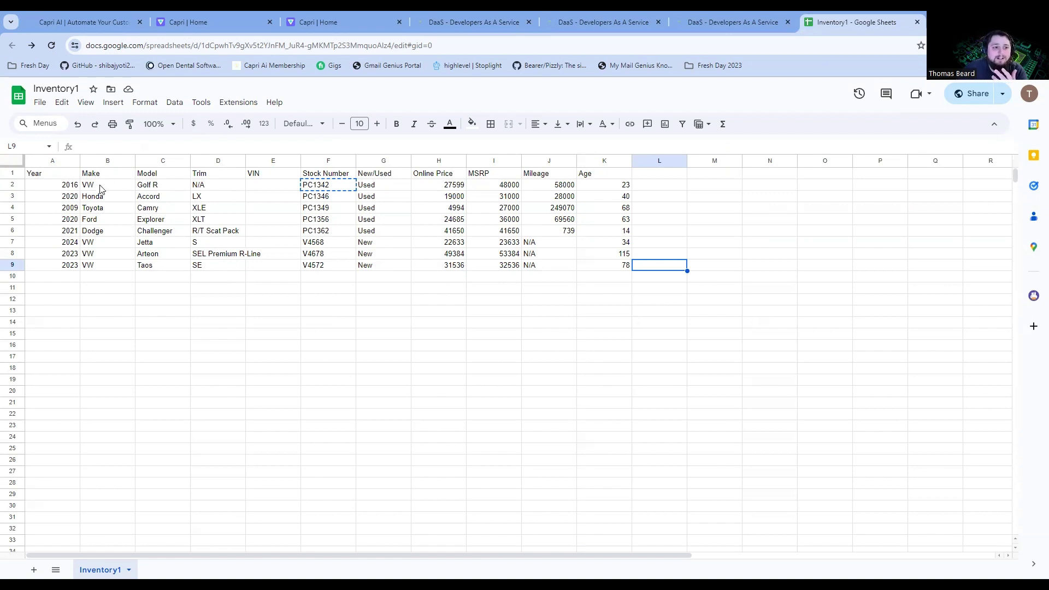
drag(98, 188, 254, 191)
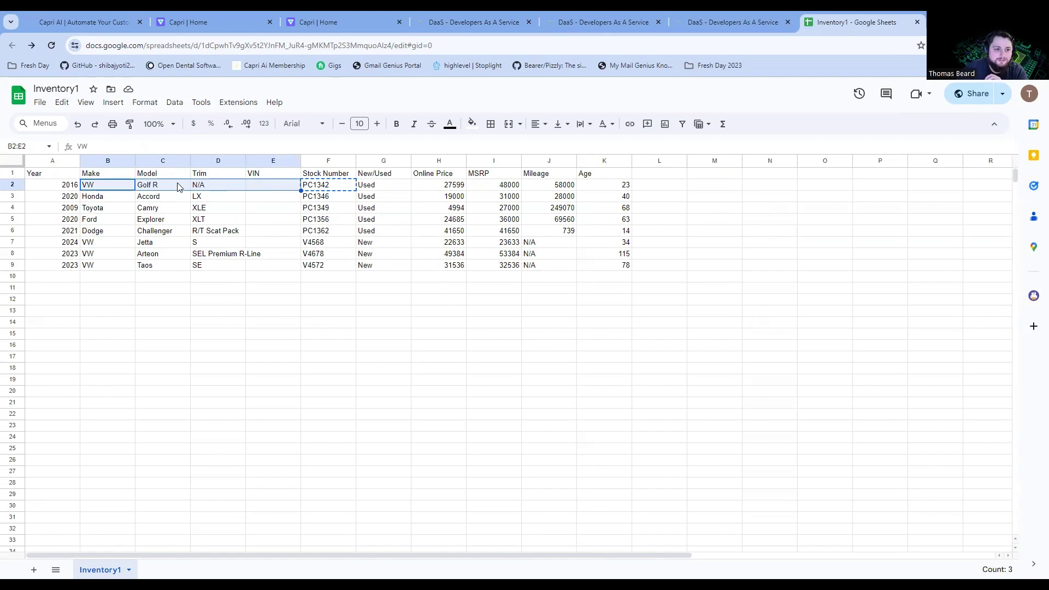
click(168, 211)
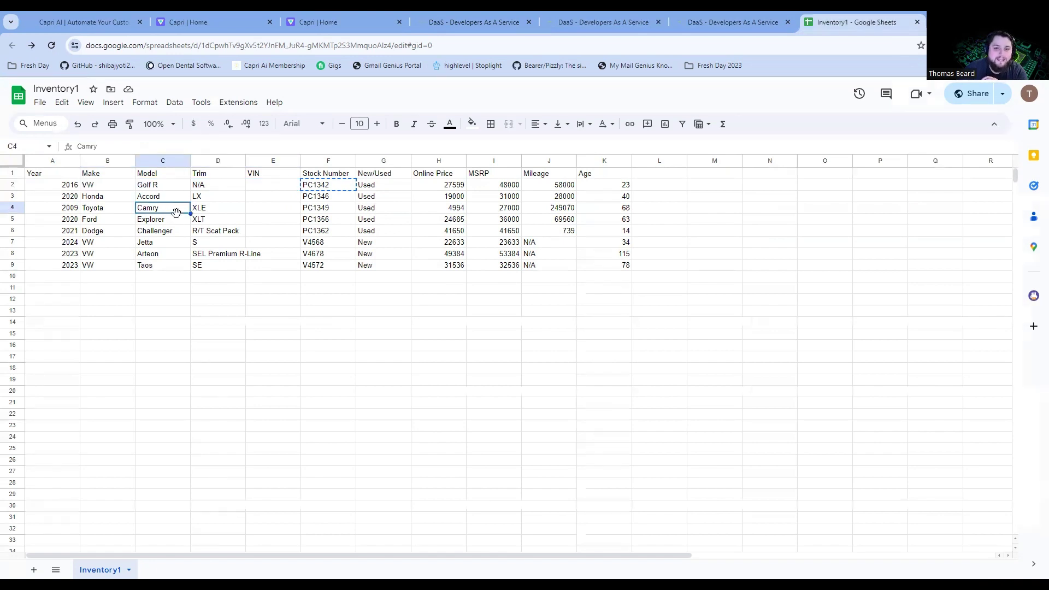
click(628, 210)
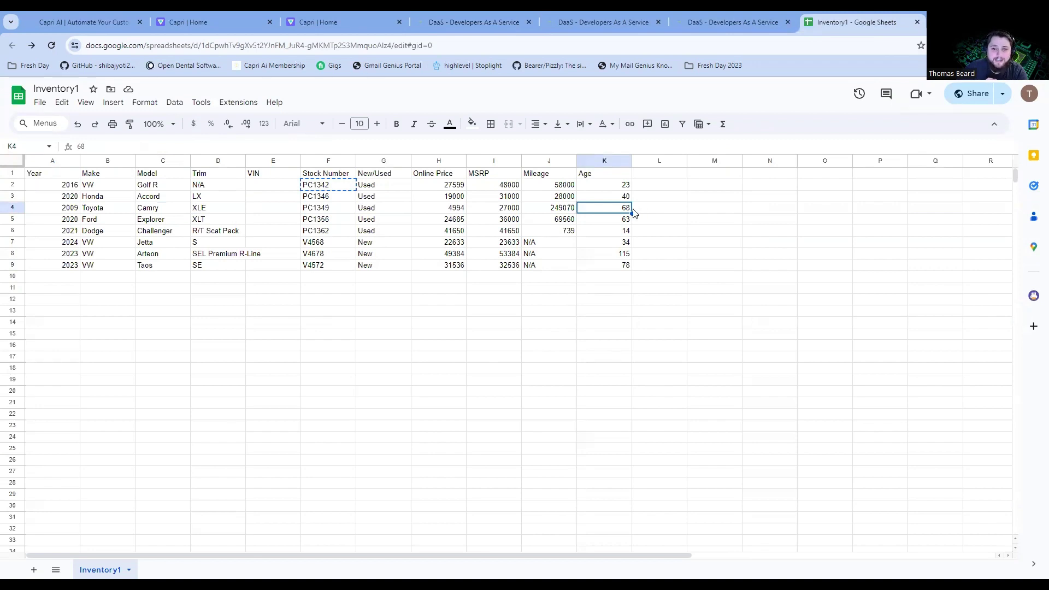
Return to the test contact's HighLevel conversation and review the messages from the used vehicle options through the Honda Accord test drive booking.
click(448, 18)
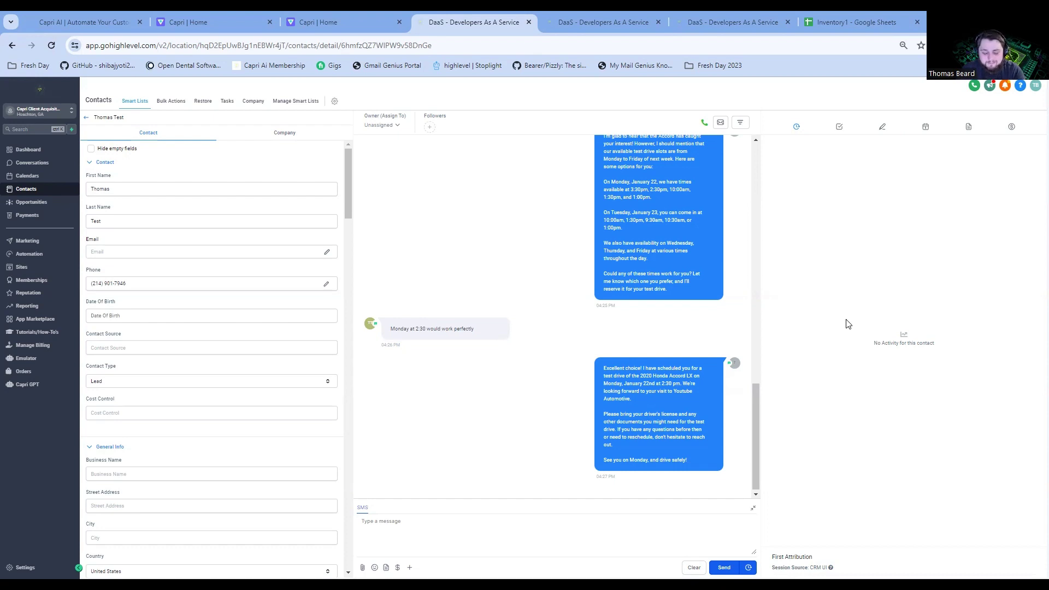
scroll(725, 333, up, 10)
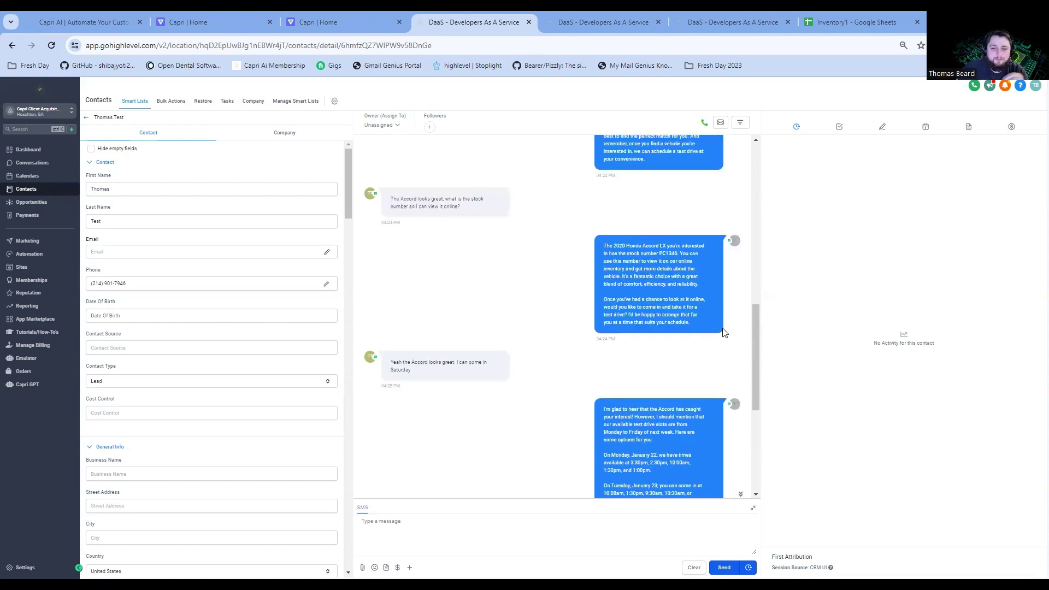
scroll(725, 333, up, 3)
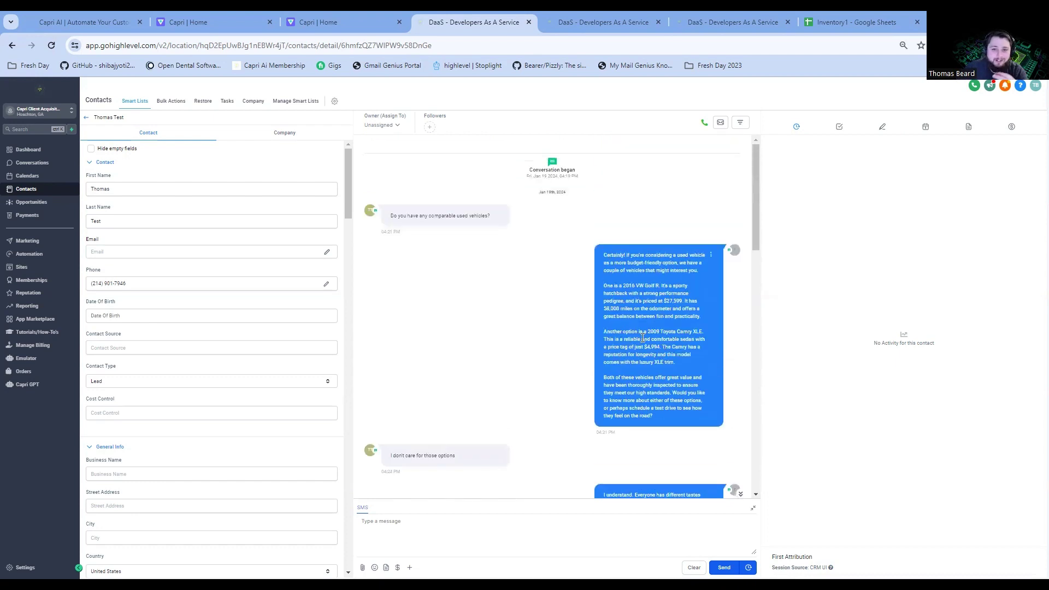
scroll(545, 306, down, 5)
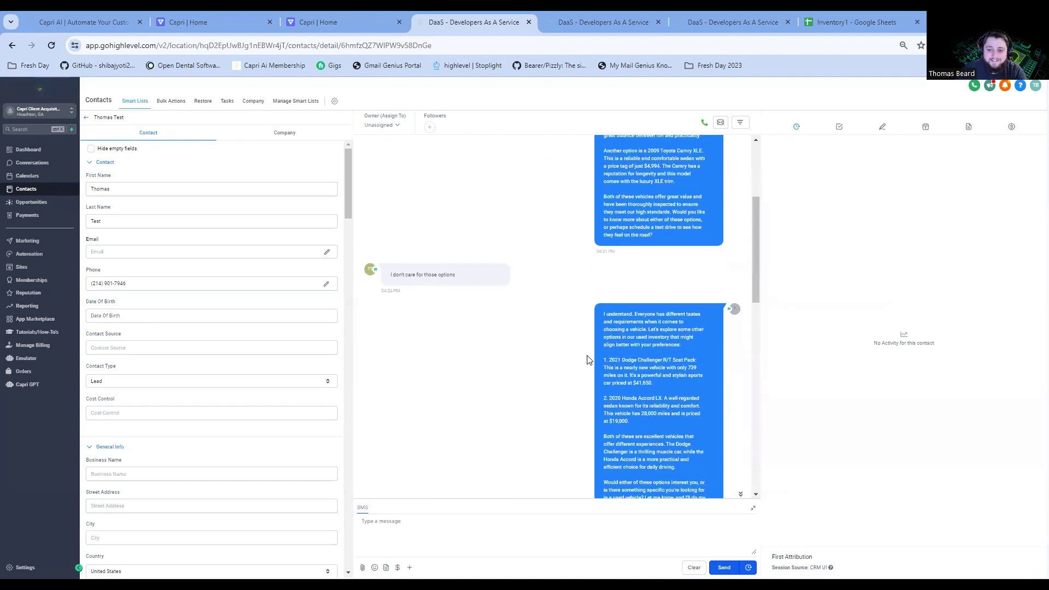
scroll(551, 382, down, 10)
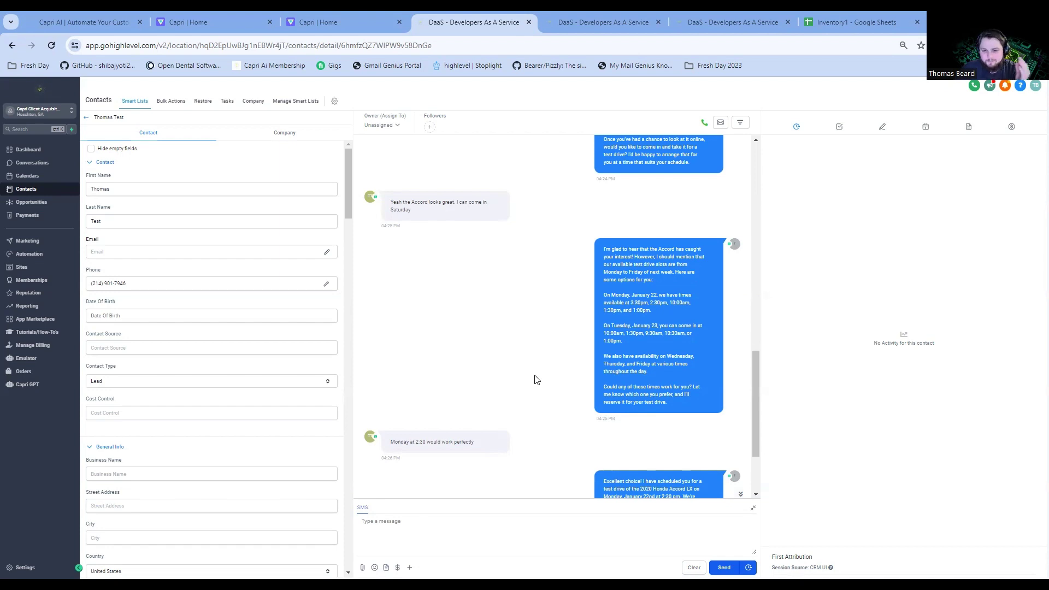
scroll(558, 382, down, 2)
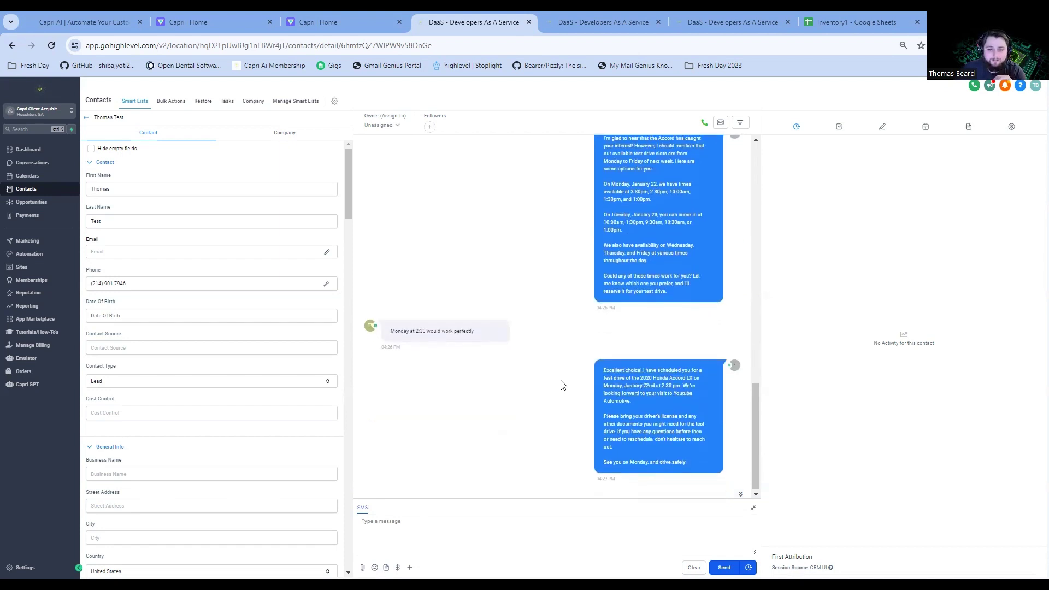